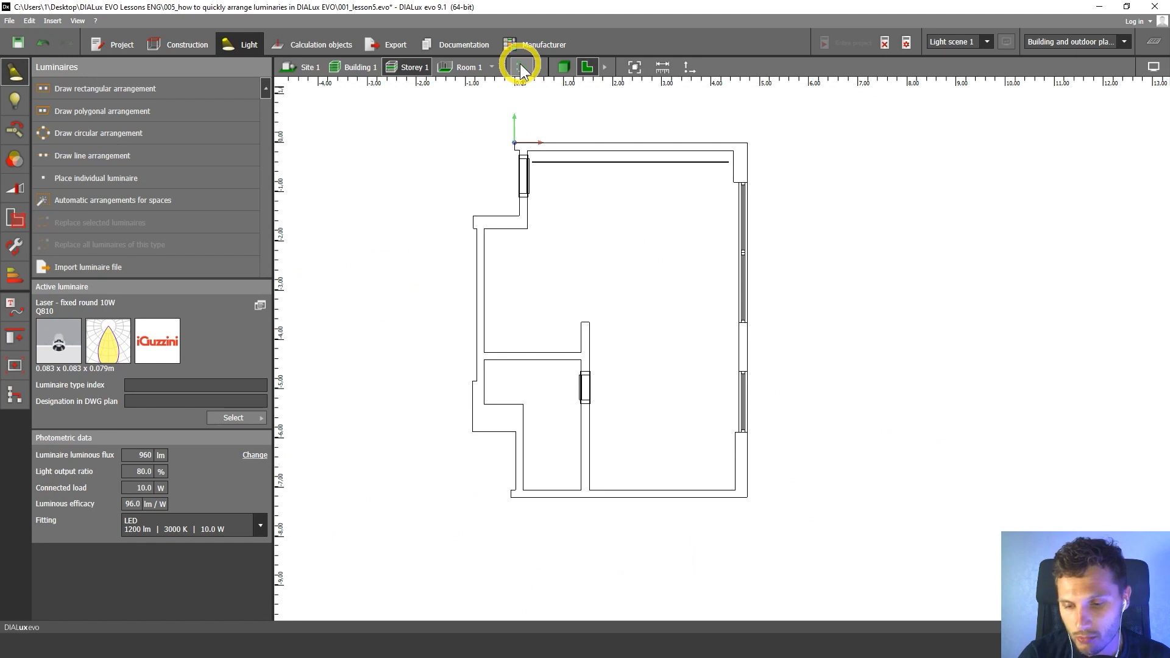
Toggle the display of the imported floor plan drawing on the storey.
{"action": "left_click", "coordinate": [520, 67]}
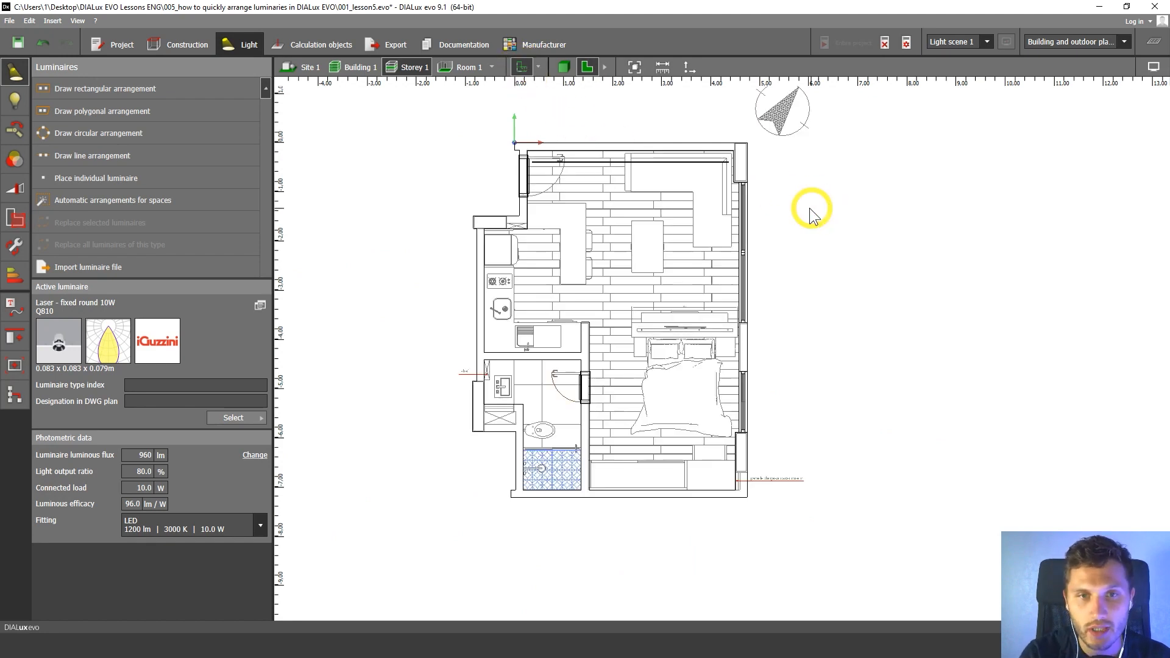
{"action": "key", "text": "ctrl+d"}
{"action": "key", "text": "ctrl+d"}
{"action": "key", "text": "ctrl+d"}
{"action": "middle_click_drag", "start_coordinate": [736, 198], "coordinate": [767, 242]}
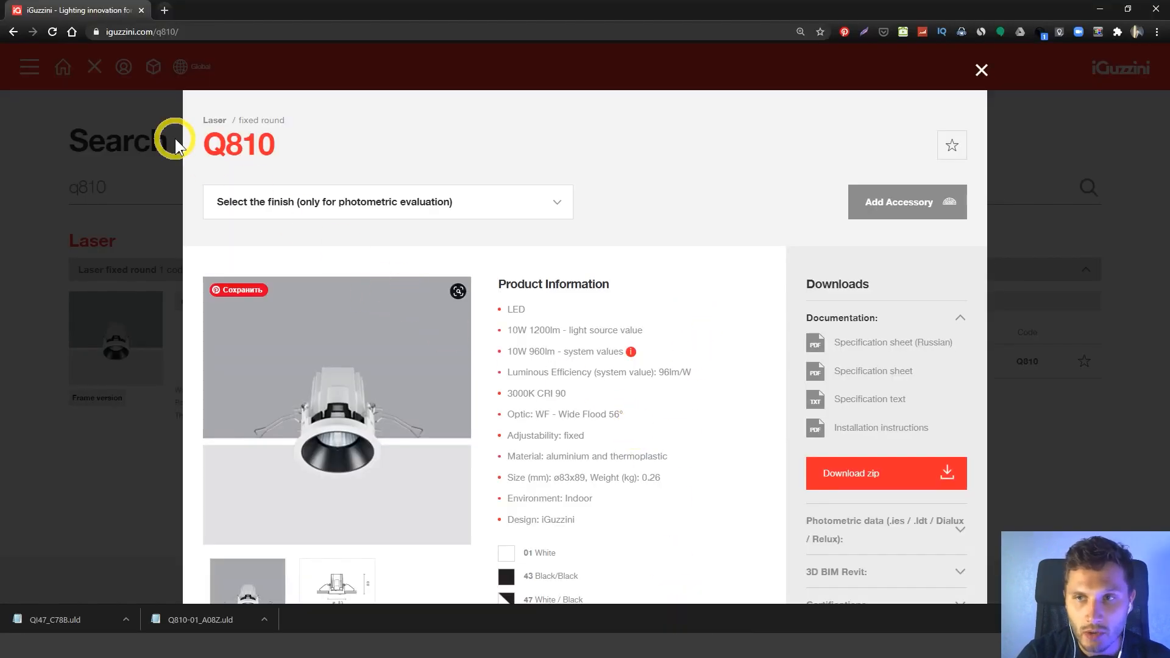
On the iGuzzini website, examine the Q810 downlight's dimension drawing, product information and available finishes.
{"action": "scroll", "coordinate": [334, 298], "scroll_direction": "down", "scroll_amount": 2}
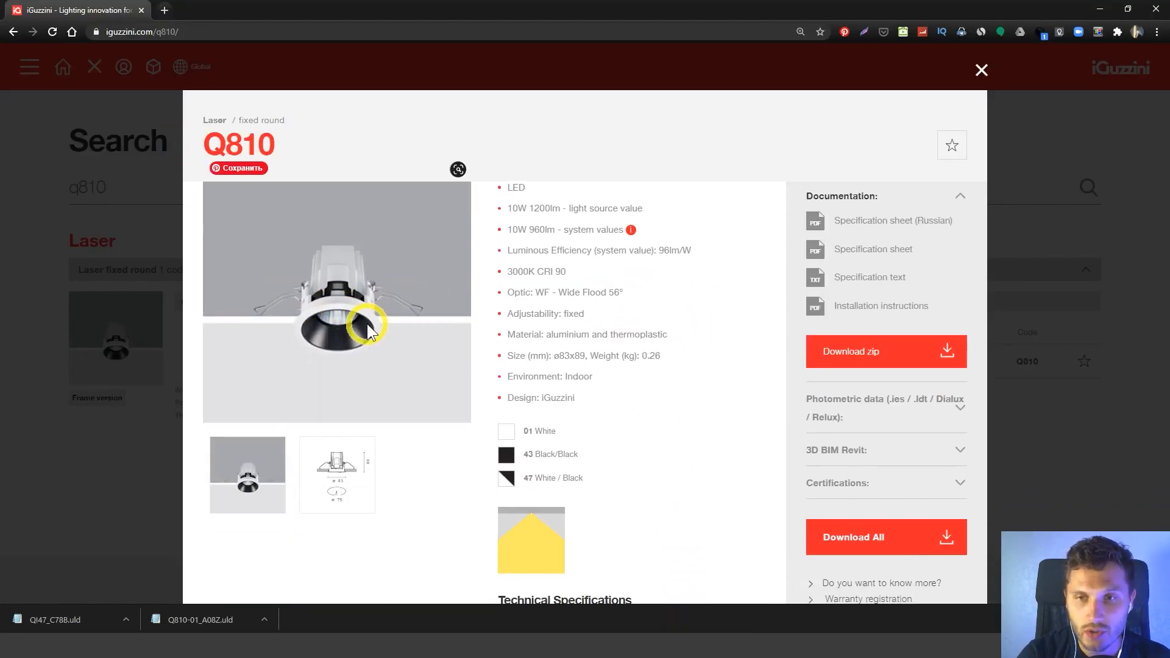
{"action": "left_click", "coordinate": [358, 473]}
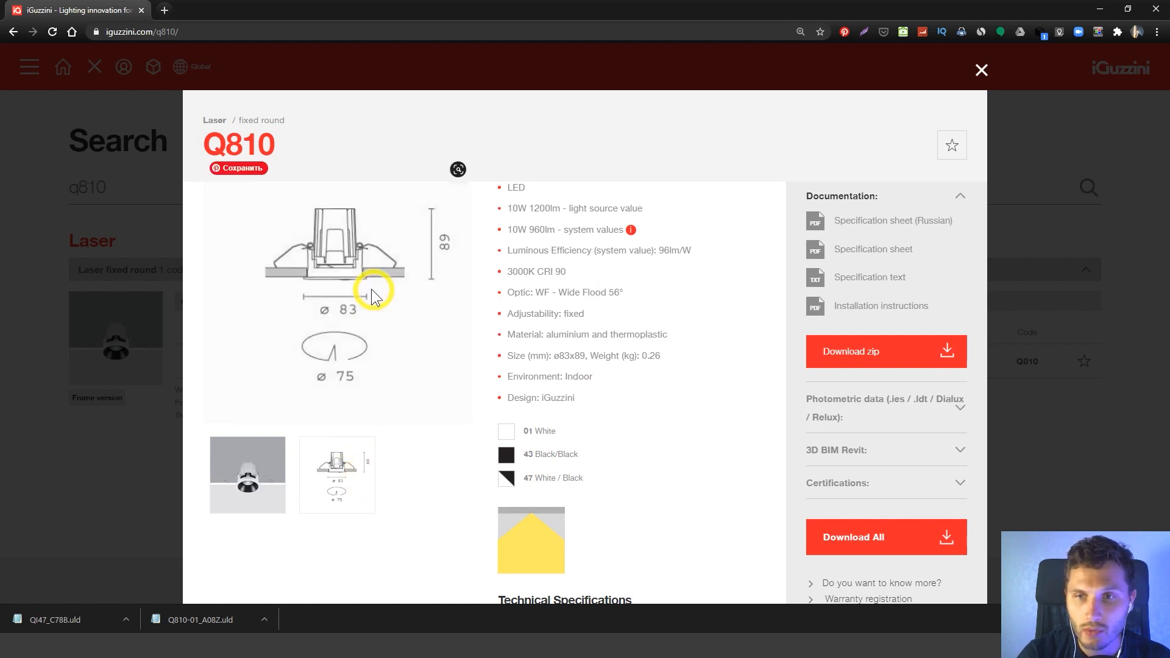
{"action": "scroll", "coordinate": [349, 287], "scroll_direction": "up", "scroll_amount": 2}
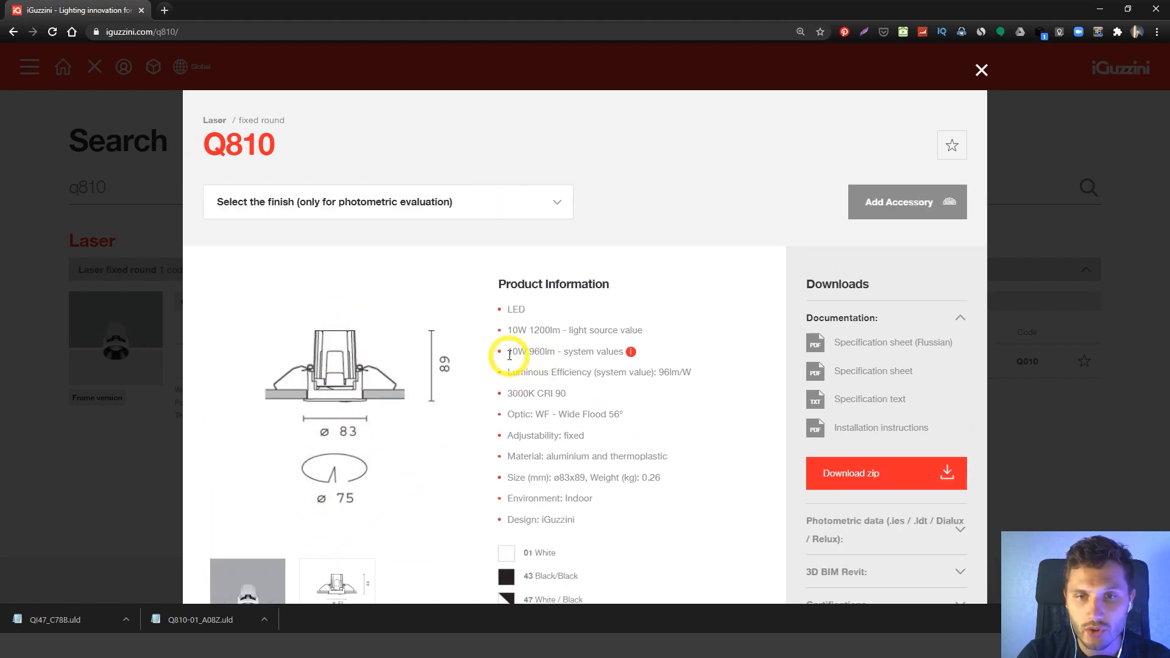
{"action": "scroll", "coordinate": [528, 396], "scroll_direction": "down", "scroll_amount": 1}
{"action": "scroll", "coordinate": [522, 418], "scroll_direction": "up", "scroll_amount": 1}
{"action": "left_click", "coordinate": [380, 214]}
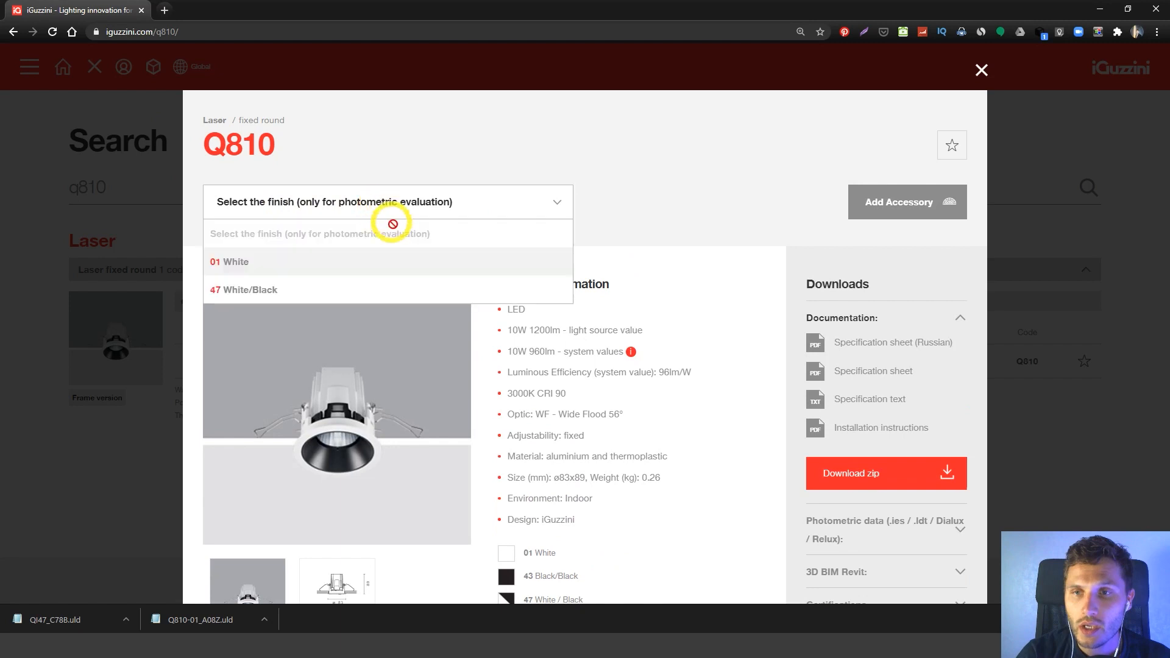
{"action": "left_click", "coordinate": [627, 411]}
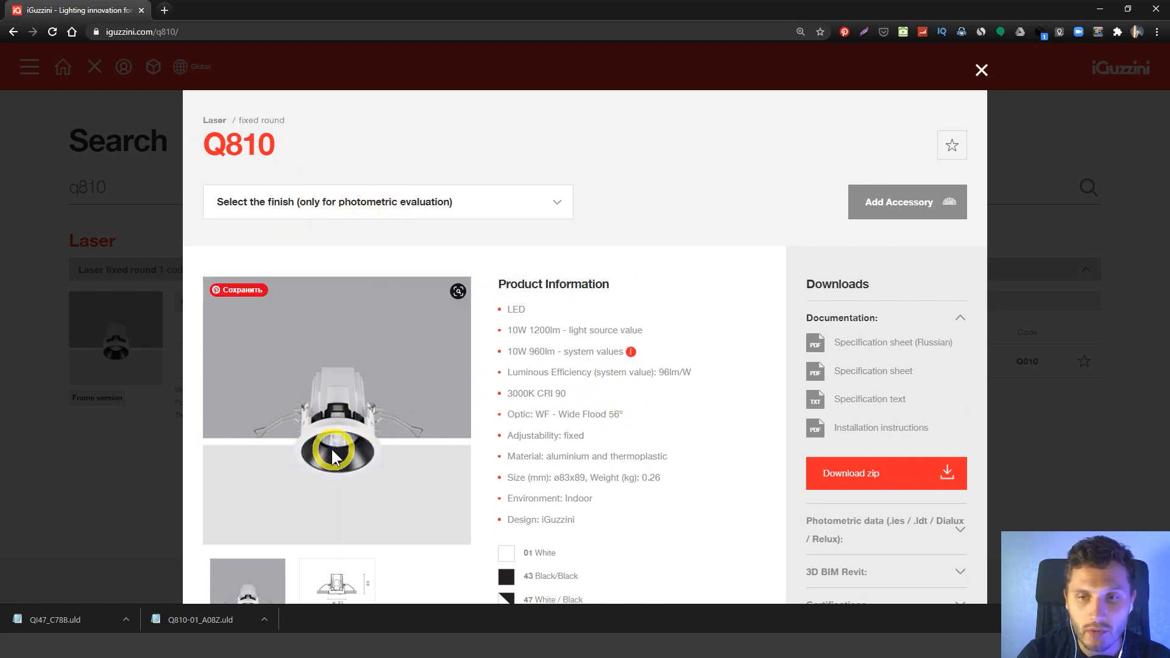
Choose the 47 White/Black finish for the Q810 luminaire and download its DIALux Drag&Drop file.
{"action": "left_click", "coordinate": [345, 208]}
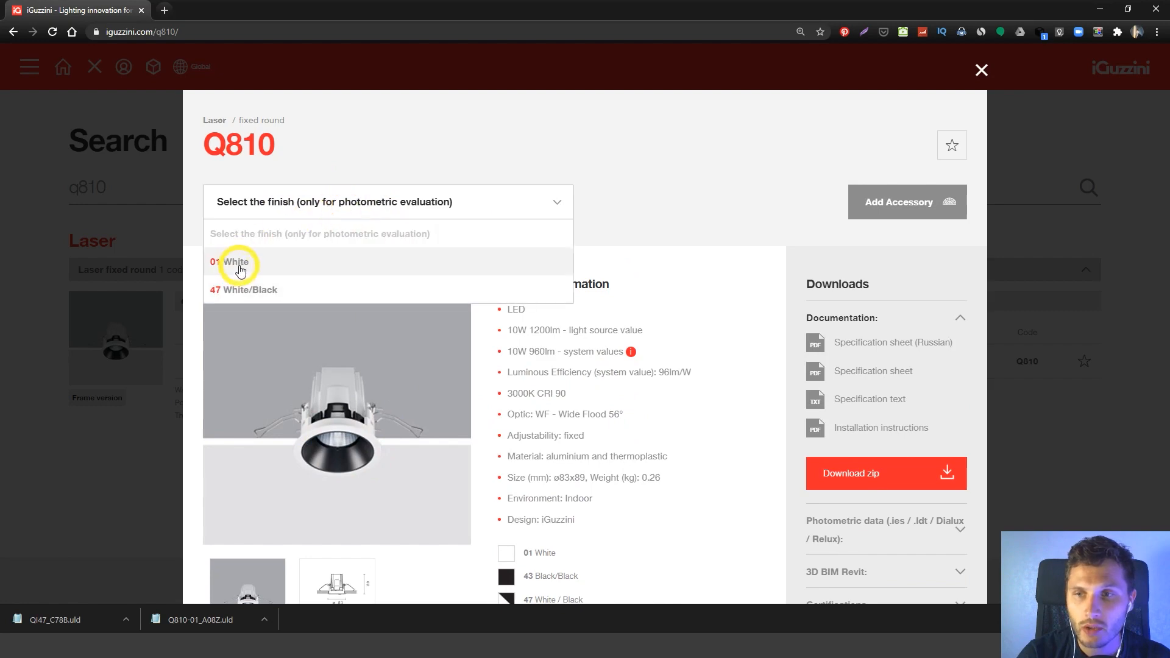
{"action": "left_click", "coordinate": [311, 290]}
{"action": "scroll", "coordinate": [673, 387], "scroll_direction": "down", "scroll_amount": 3}
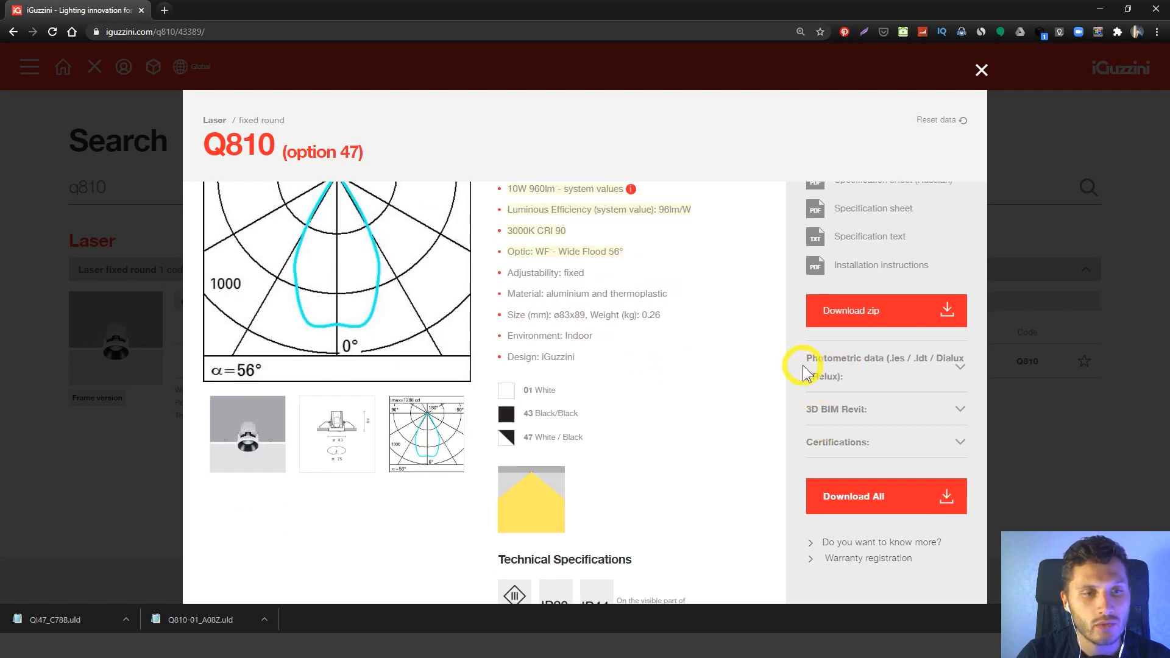
{"action": "left_click", "coordinate": [827, 373]}
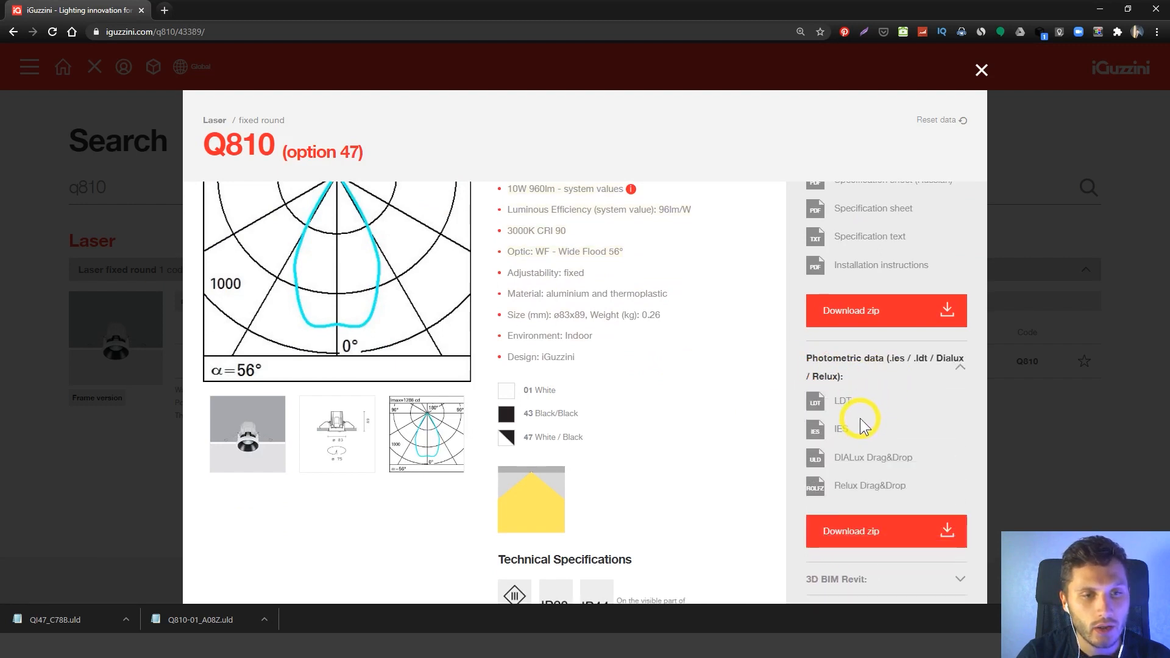
{"action": "left_click", "coordinate": [863, 458]}
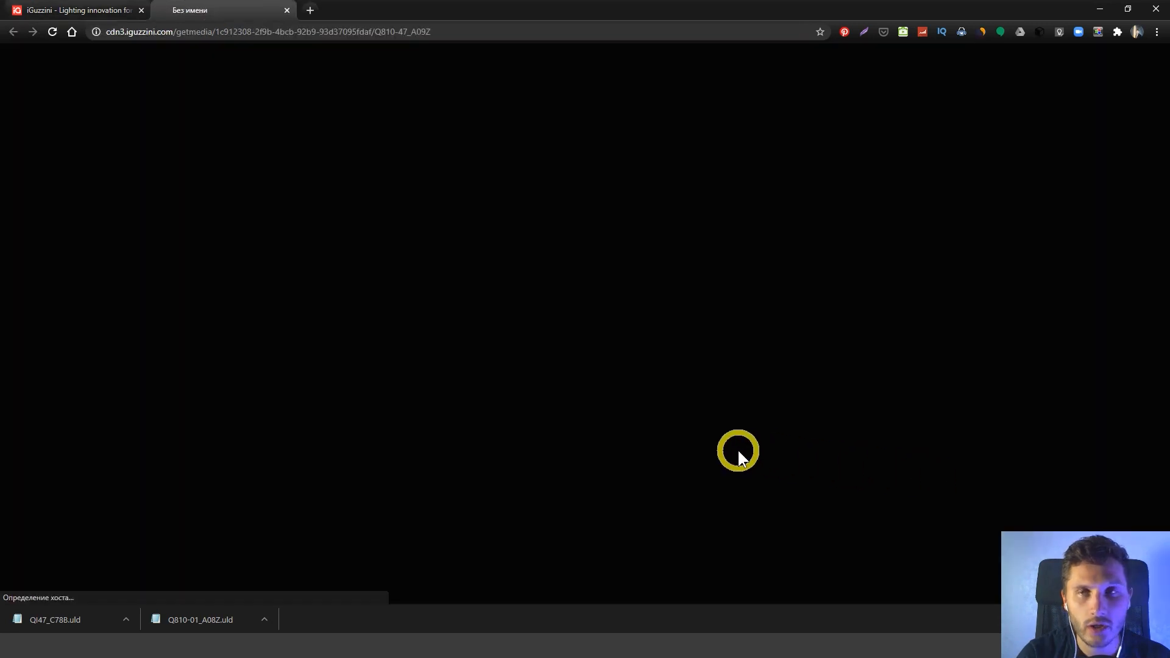
{"action": "key", "text": "Return"}
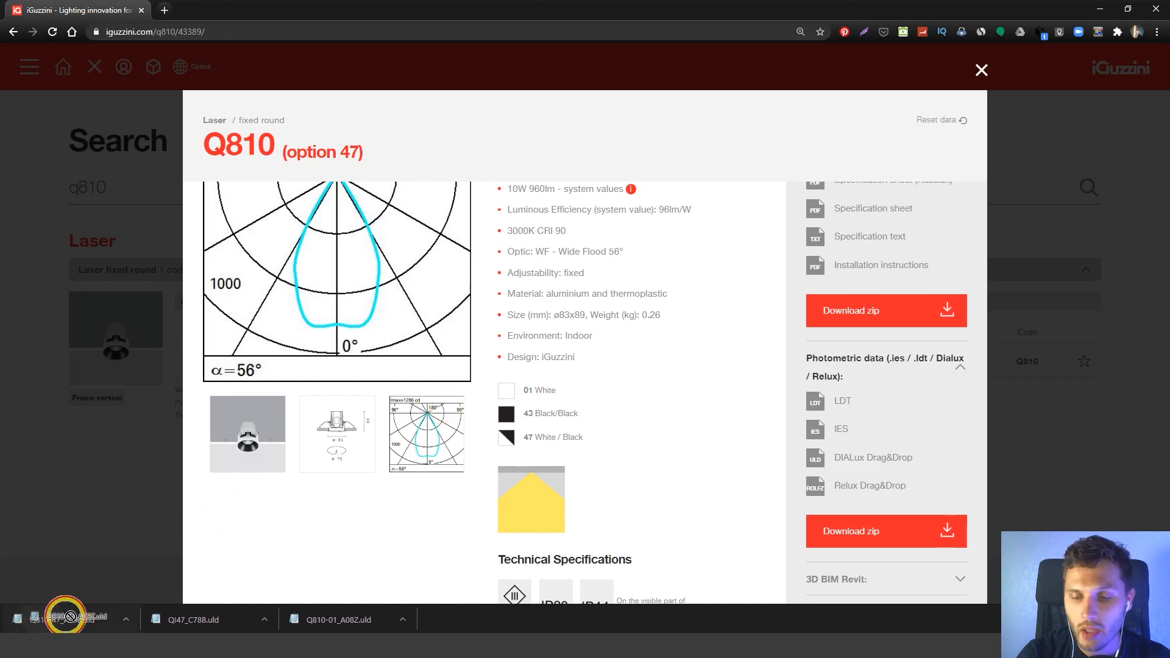
Switch to DIALux evo, import the downloaded Q810 file into the storey plan accepting that results are discarded, and place one luminaire.
{"action": "left_click", "coordinate": [669, 628]}
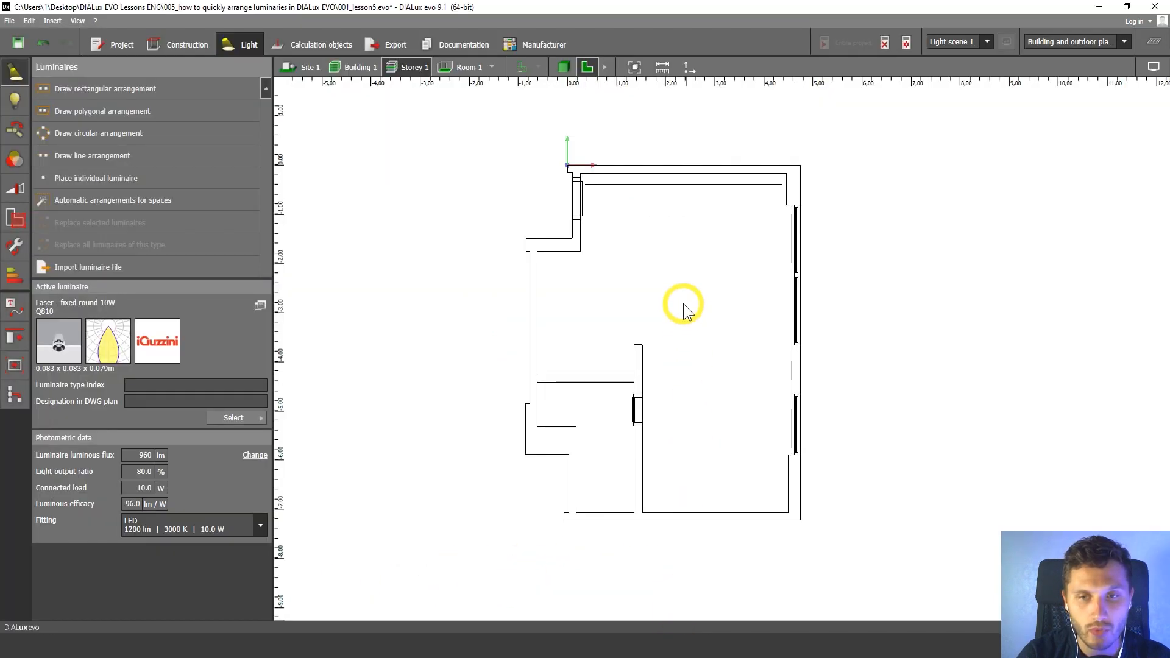
{"action": "left_click", "coordinate": [561, 343]}
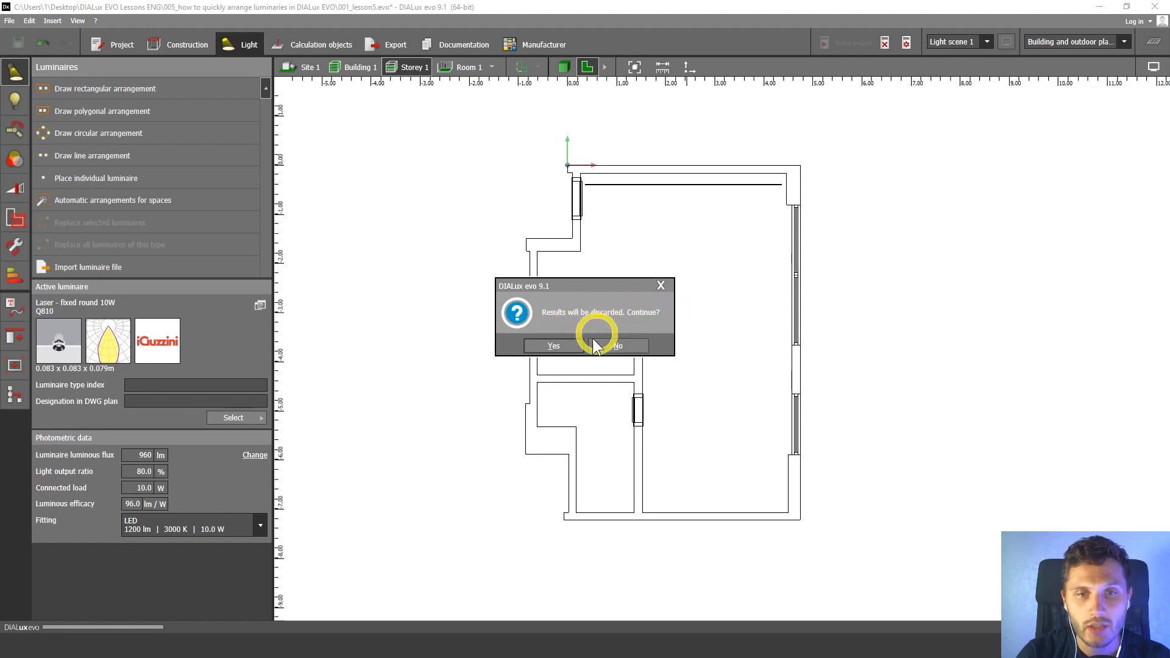
{"action": "left_click", "coordinate": [566, 345]}
{"action": "left_click", "coordinate": [687, 296]}
{"action": "scroll", "coordinate": [701, 298], "scroll_direction": "up", "scroll_amount": 3}
{"action": "scroll", "coordinate": [662, 345], "scroll_direction": "up", "scroll_amount": 3}
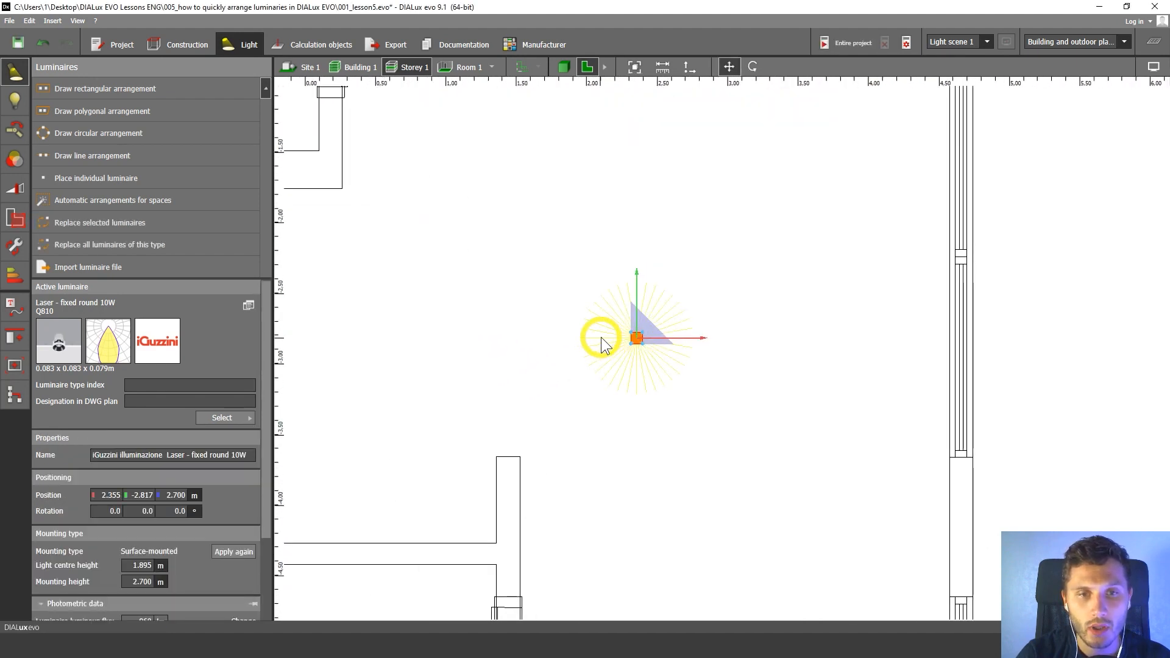
Show the furnished floor plan drawing and delete the single luminaire placed in the living area.
{"action": "right_click_drag", "start_coordinate": [601, 273], "coordinate": [558, 256]}
{"action": "middle_click_drag", "start_coordinate": [608, 250], "coordinate": [616, 278]}
{"action": "key", "text": "ctrl+w"}
{"action": "middle_click_drag", "start_coordinate": [674, 300], "coordinate": [707, 262]}
{"action": "scroll", "coordinate": [711, 267], "scroll_direction": "down", "scroll_amount": 2}
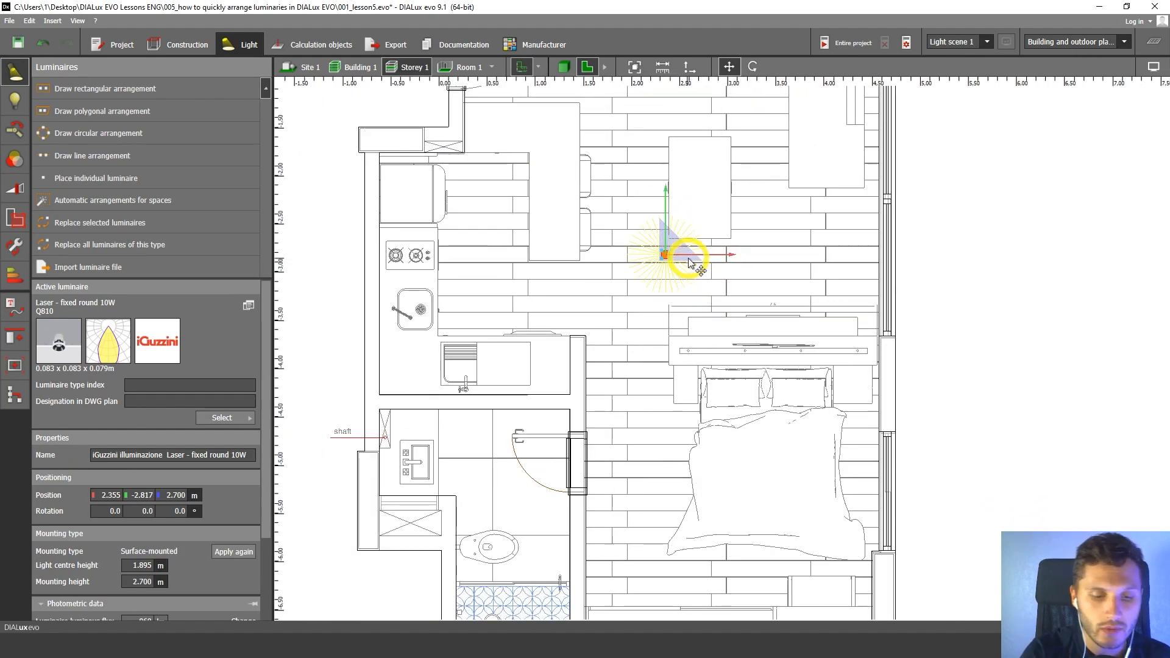
{"action": "key", "text": "Delete"}
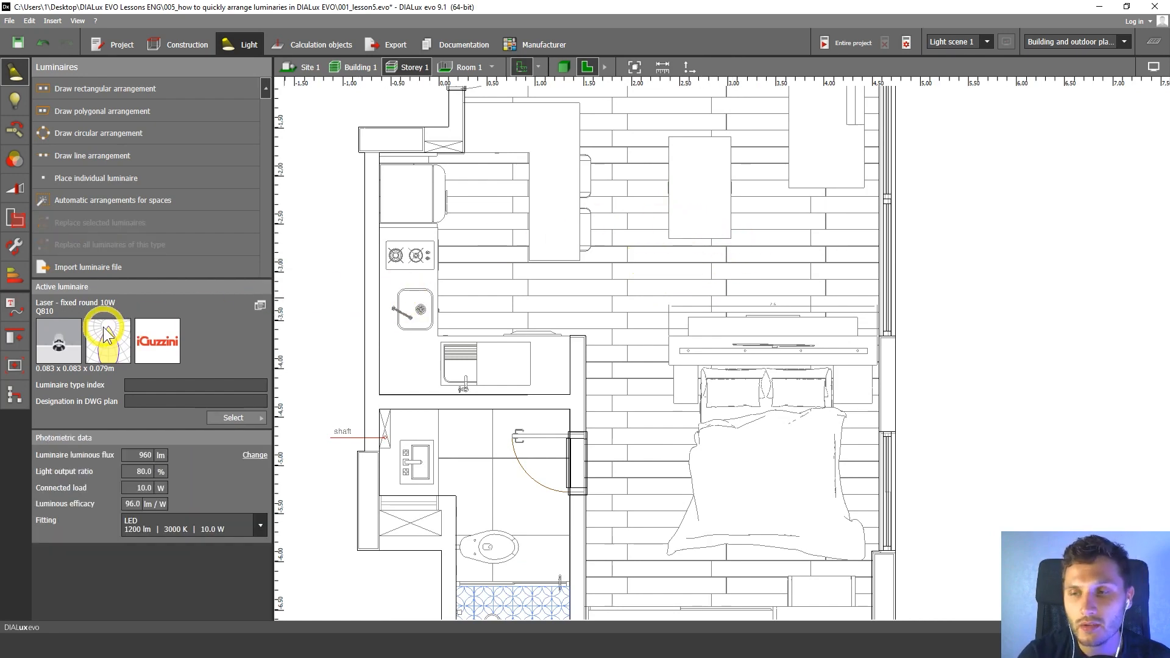
Draw a rectangular Q810 luminaire arrangement over the bedroom, about 2.97 by 3.42 m, from the lower wall corner to the partition end.
{"action": "left_click_drag", "start_coordinate": [64, 339], "coordinate": [76, 339]}
{"action": "scroll", "coordinate": [852, 475], "scroll_direction": "down", "scroll_amount": 1}
{"action": "middle_click_drag", "start_coordinate": [853, 476], "coordinate": [755, 324]}
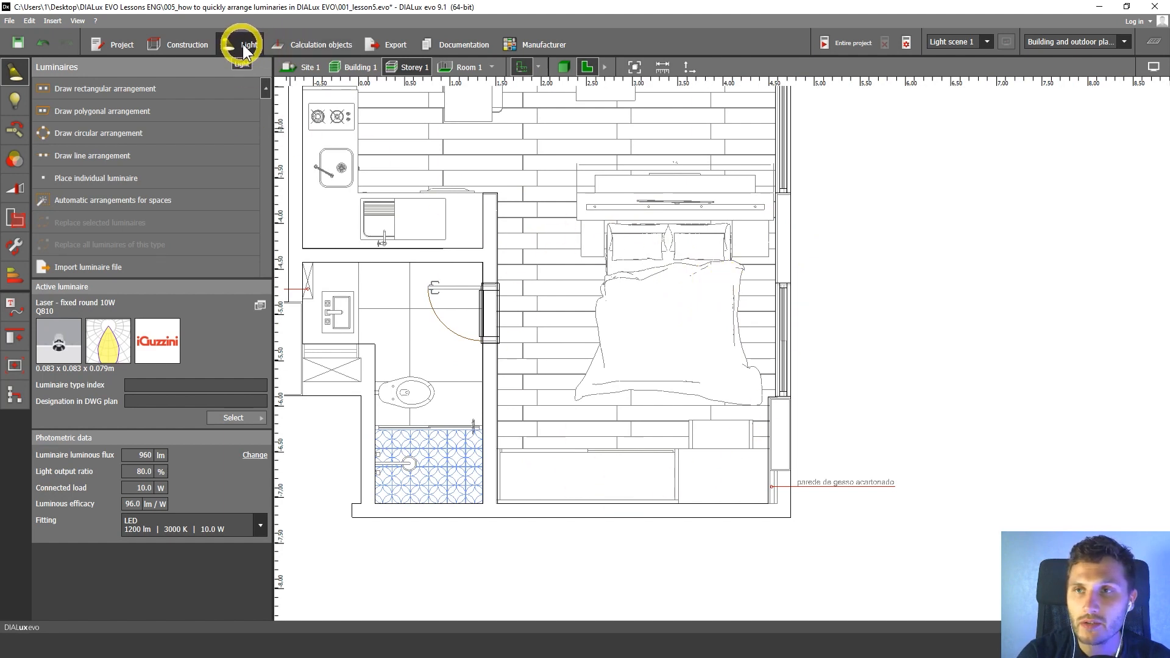
{"action": "left_click", "coordinate": [13, 103]}
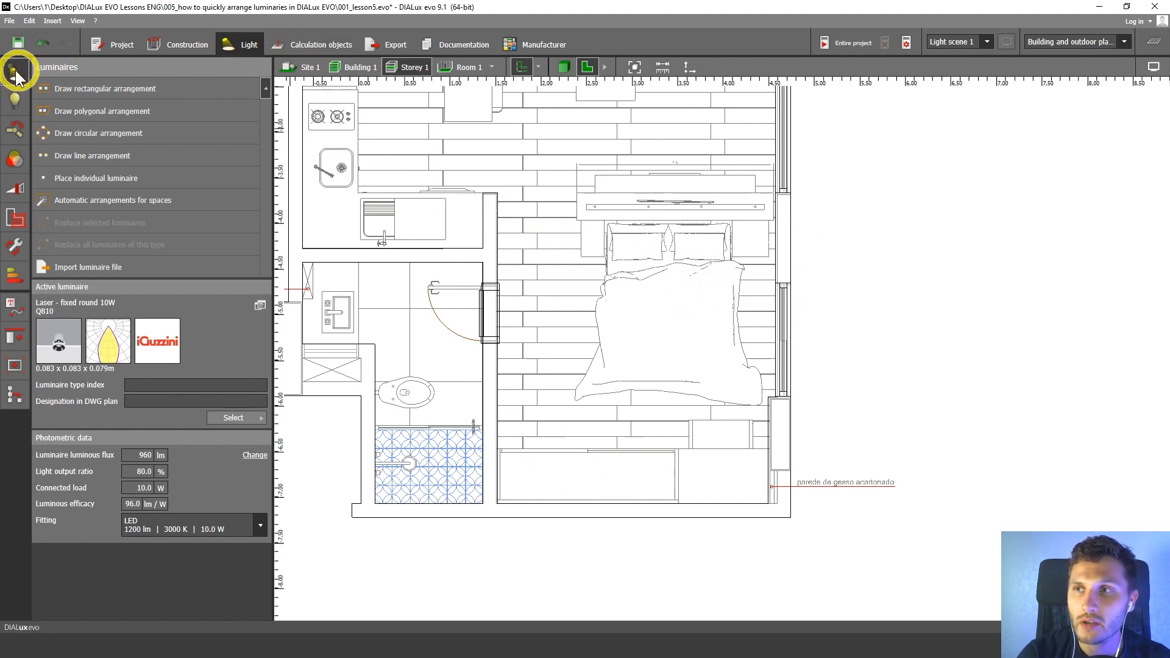
{"action": "left_click", "coordinate": [87, 95]}
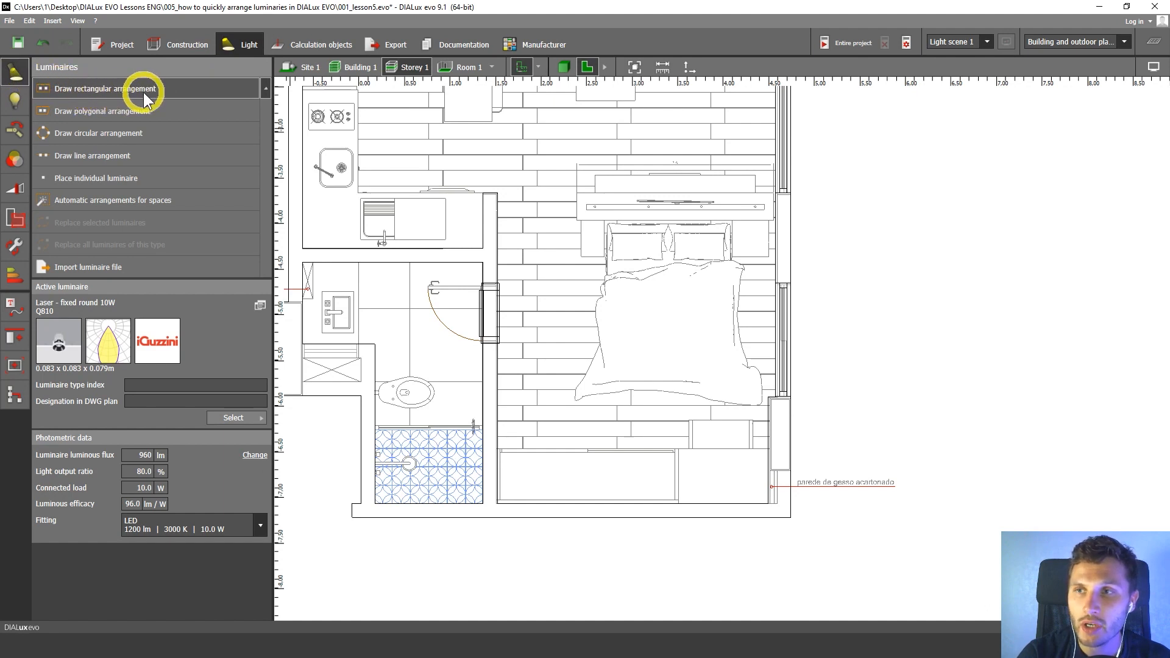
{"action": "left_click", "coordinate": [104, 92]}
{"action": "scroll", "coordinate": [637, 268], "scroll_direction": "up", "scroll_amount": 1}
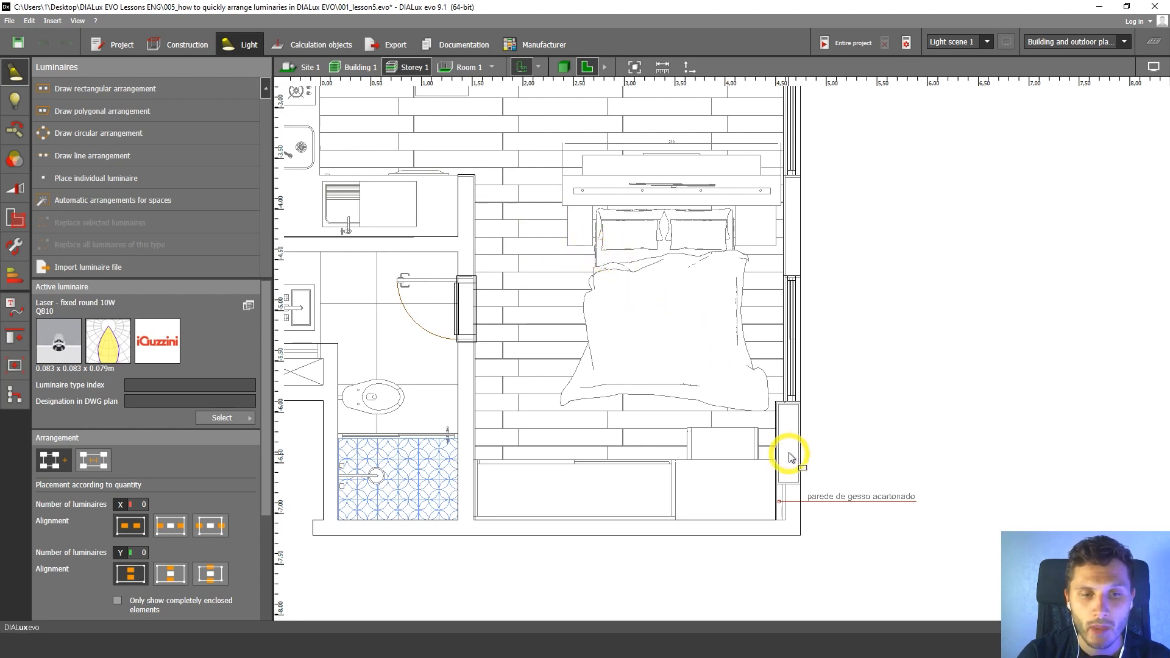
{"action": "middle_click_drag", "start_coordinate": [786, 453], "coordinate": [743, 401]}
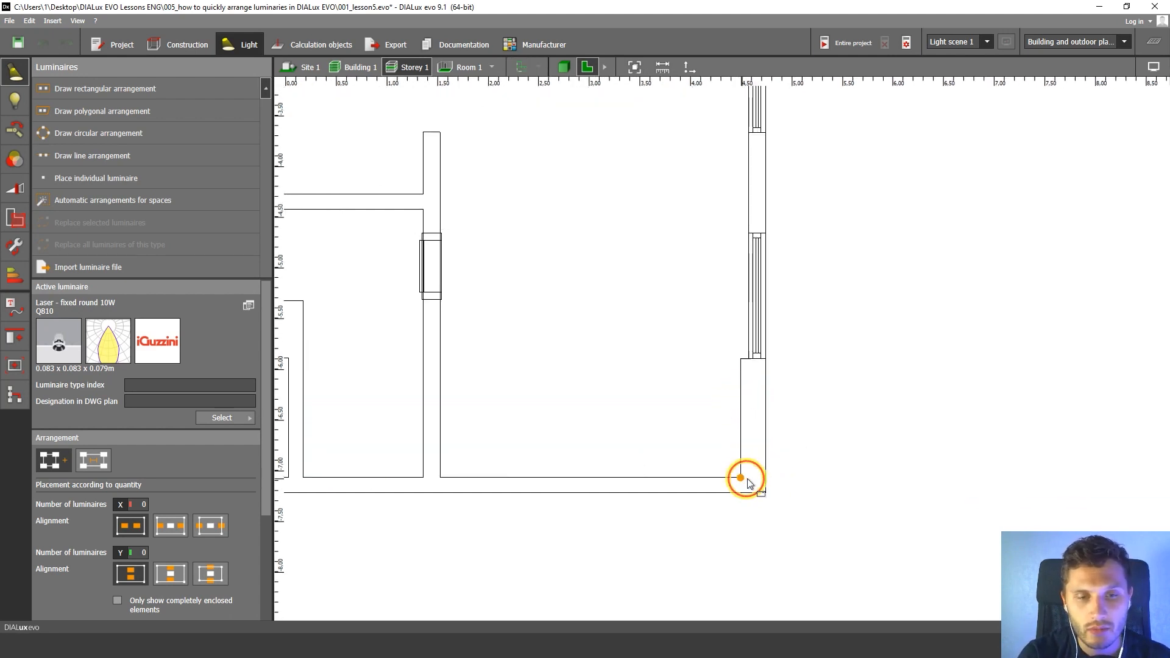
{"action": "left_click", "coordinate": [746, 483]}
{"action": "left_click", "coordinate": [442, 482]}
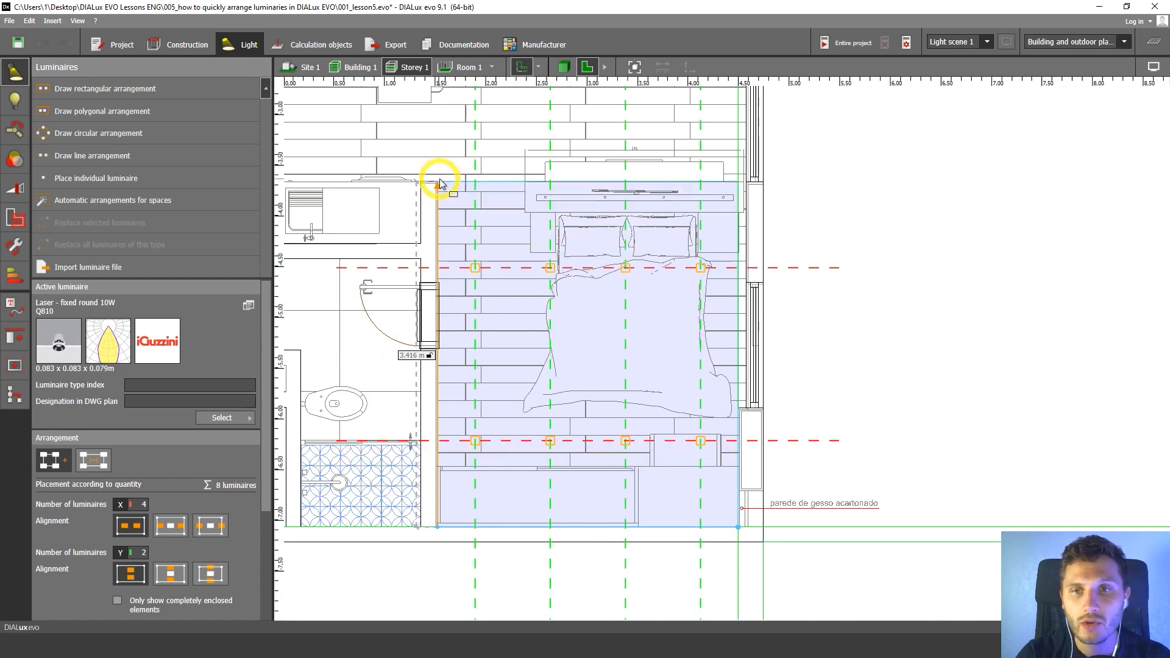
{"action": "scroll", "coordinate": [439, 183], "scroll_direction": "up", "scroll_amount": 5}
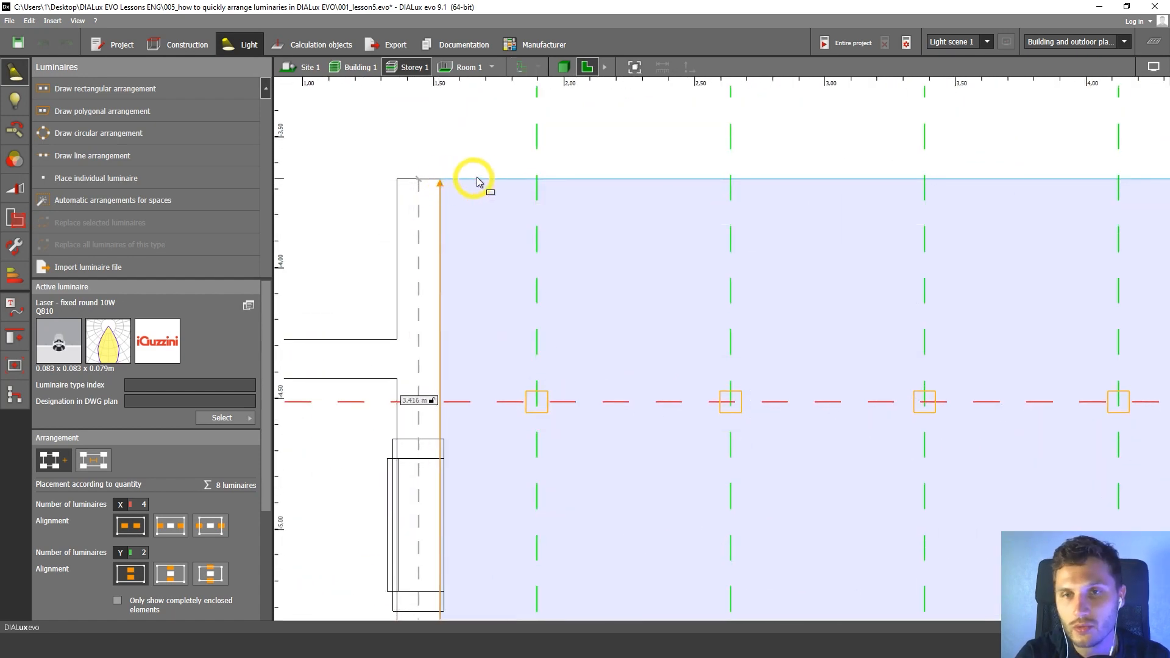
{"action": "left_click", "coordinate": [441, 183]}
{"action": "scroll", "coordinate": [710, 300], "scroll_direction": "down", "scroll_amount": 5}
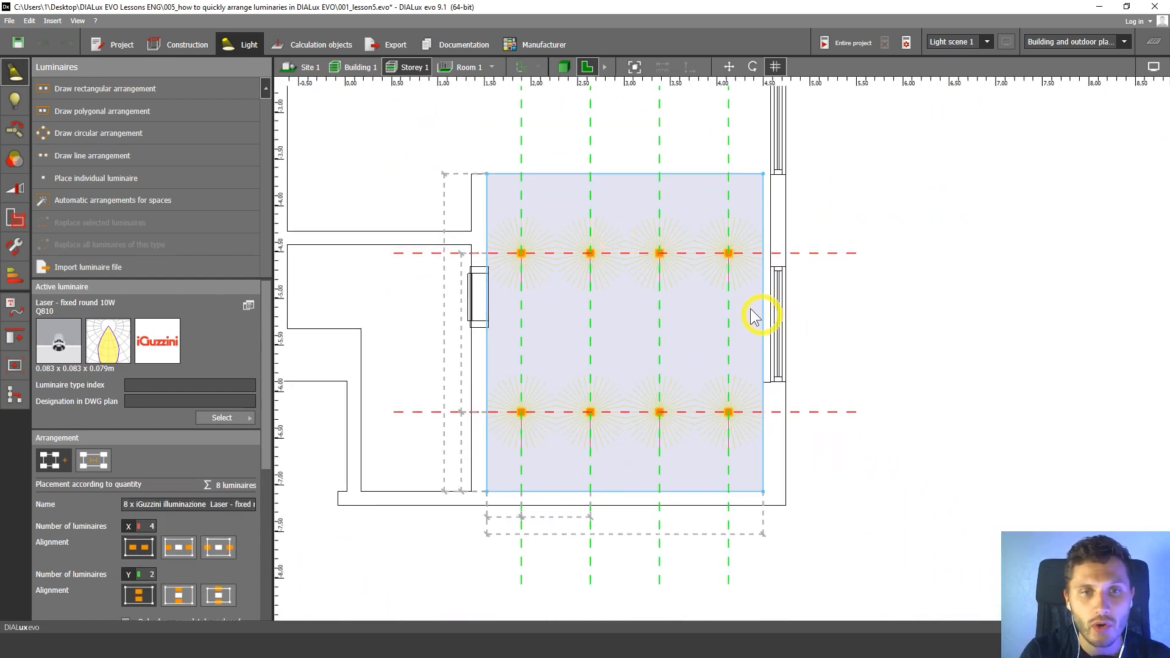
Set the bedroom arrangement's estimate calculator target to 200 lx and deselect the arrangement.
{"action": "middle_click_drag", "start_coordinate": [693, 264], "coordinate": [664, 258]}
{"action": "scroll", "coordinate": [269, 465], "scroll_direction": "down", "scroll_amount": 3}
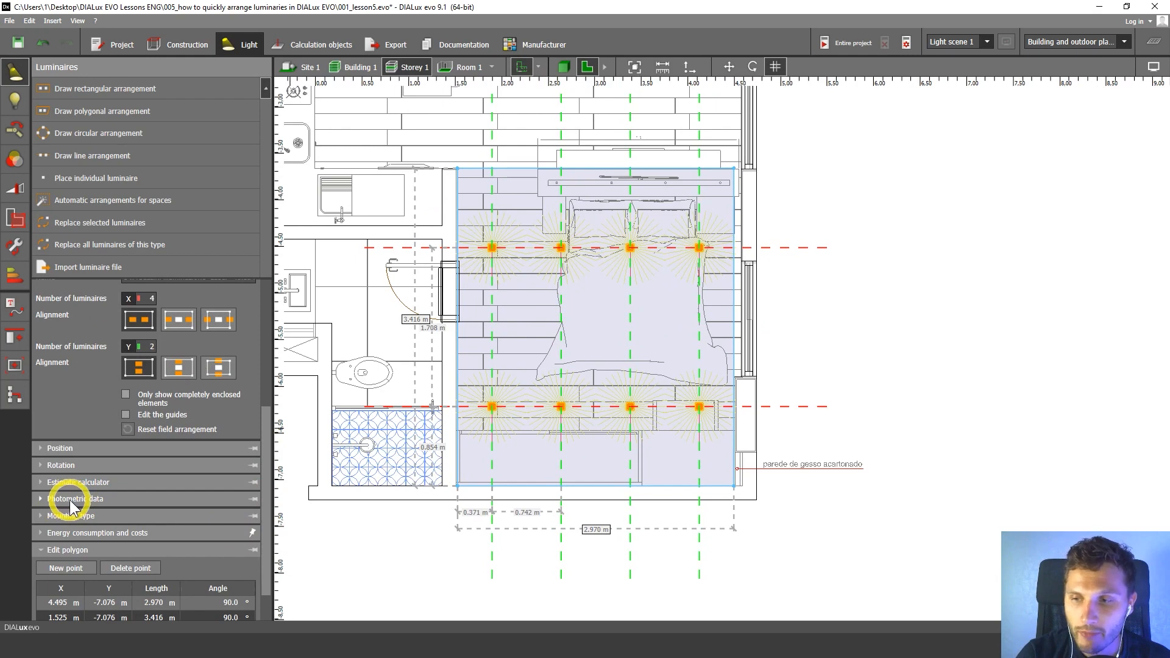
{"action": "scroll", "coordinate": [273, 435], "scroll_direction": "down", "scroll_amount": 1}
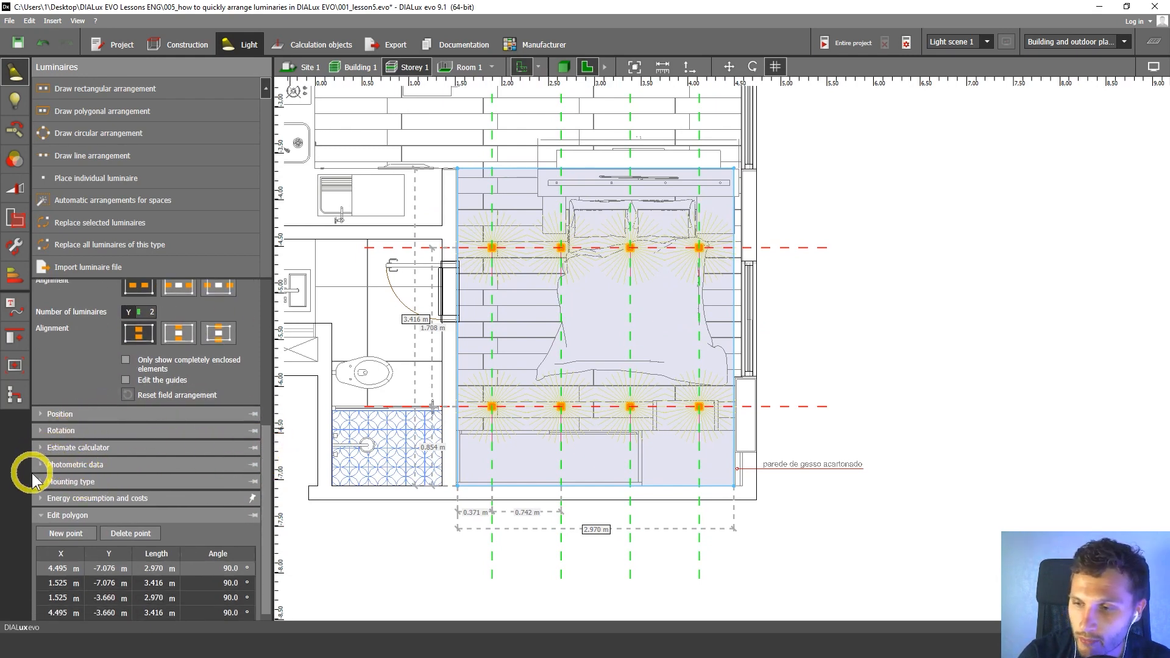
{"action": "left_click", "coordinate": [41, 447]}
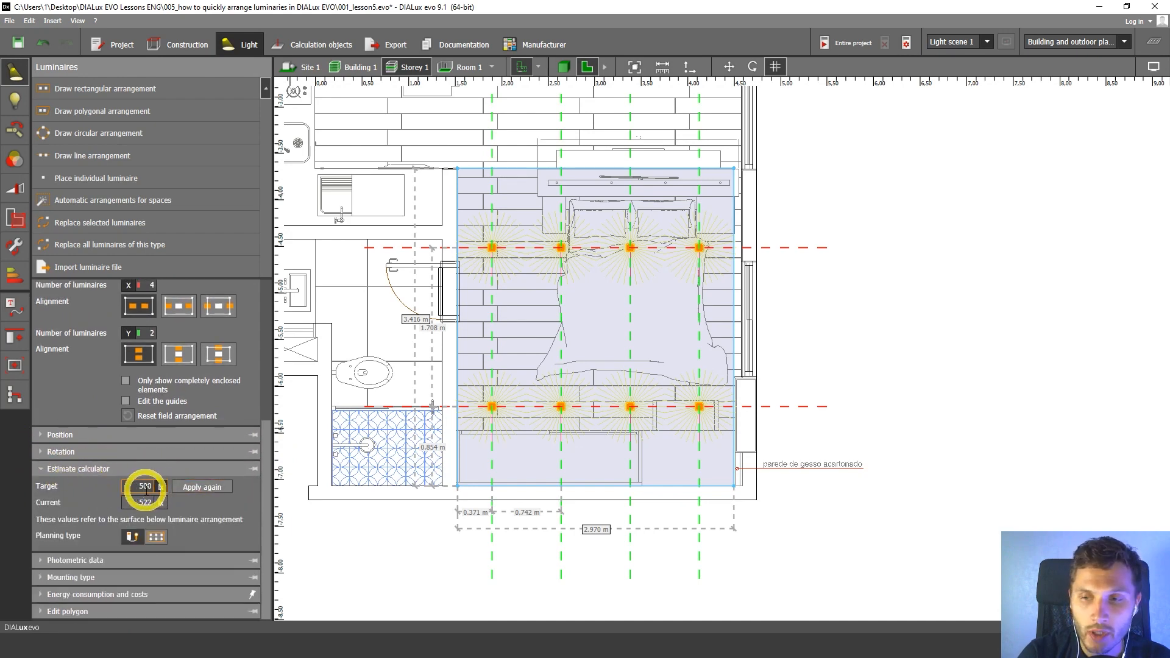
{"action": "left_click", "coordinate": [141, 486]}
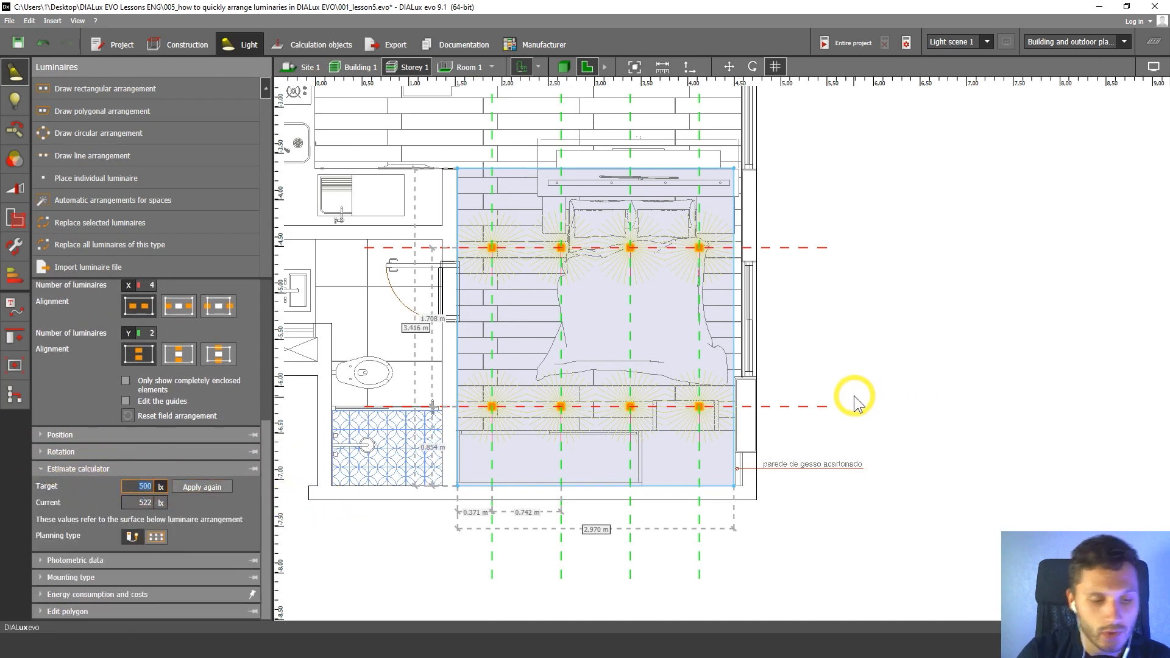
{"action": "key", "text": "Return"}
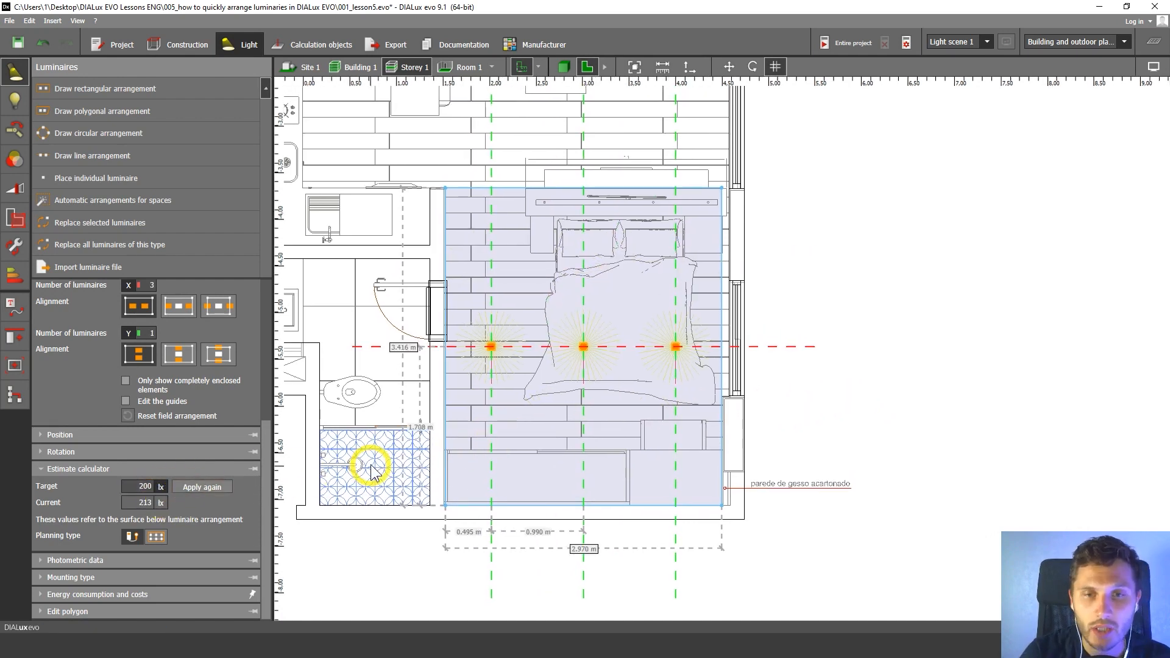
{"action": "left_click", "coordinate": [144, 486]}
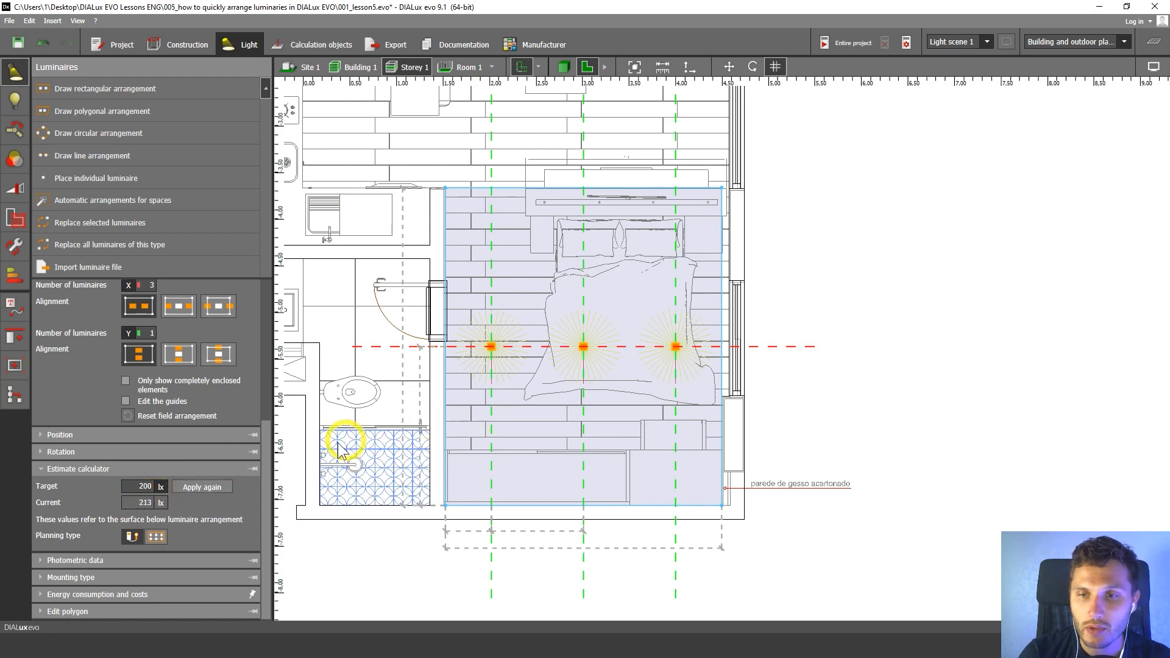
{"action": "left_click", "coordinate": [144, 493]}
{"action": "double_click", "coordinate": [140, 486]}
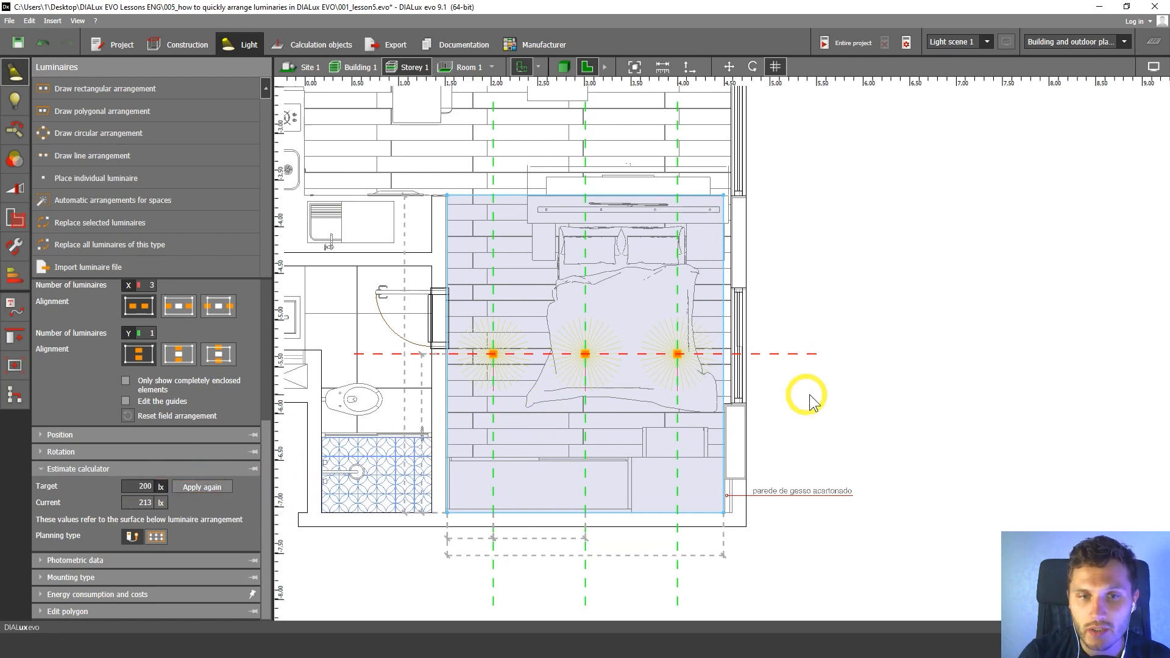
{"action": "left_click", "coordinate": [786, 397]}
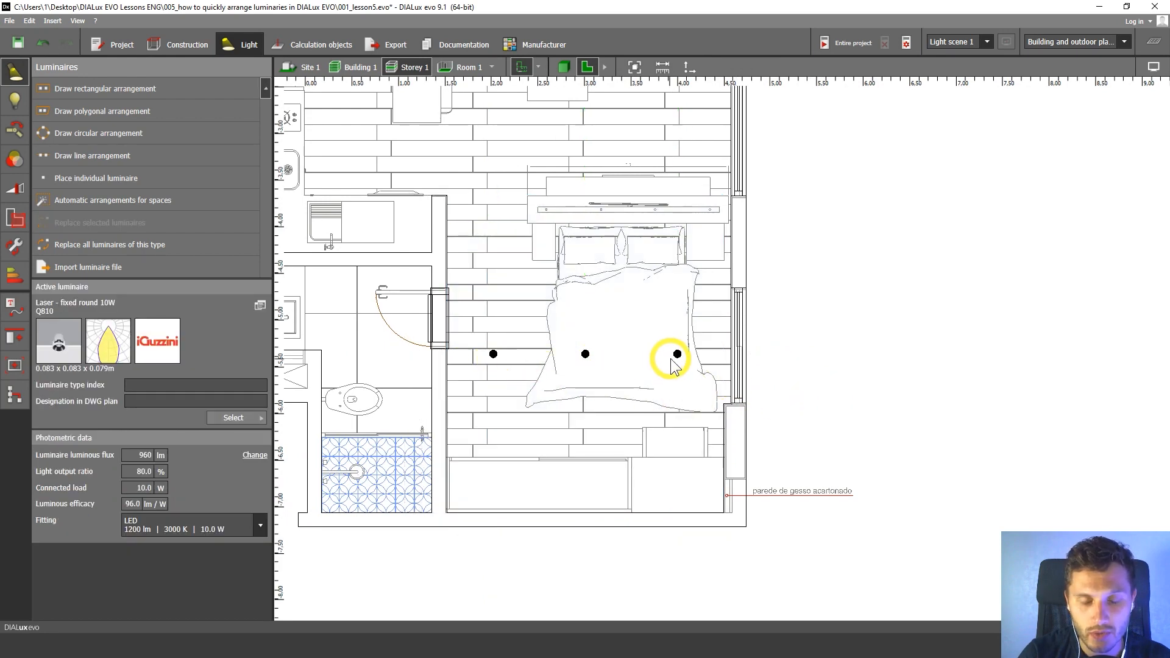
Set the bedroom rectangular arrangement to 2 luminaires in X and 2 in Y, and deselect it.
{"action": "left_click", "coordinate": [586, 355]}
{"action": "middle_click_drag", "start_coordinate": [574, 395], "coordinate": [650, 373]}
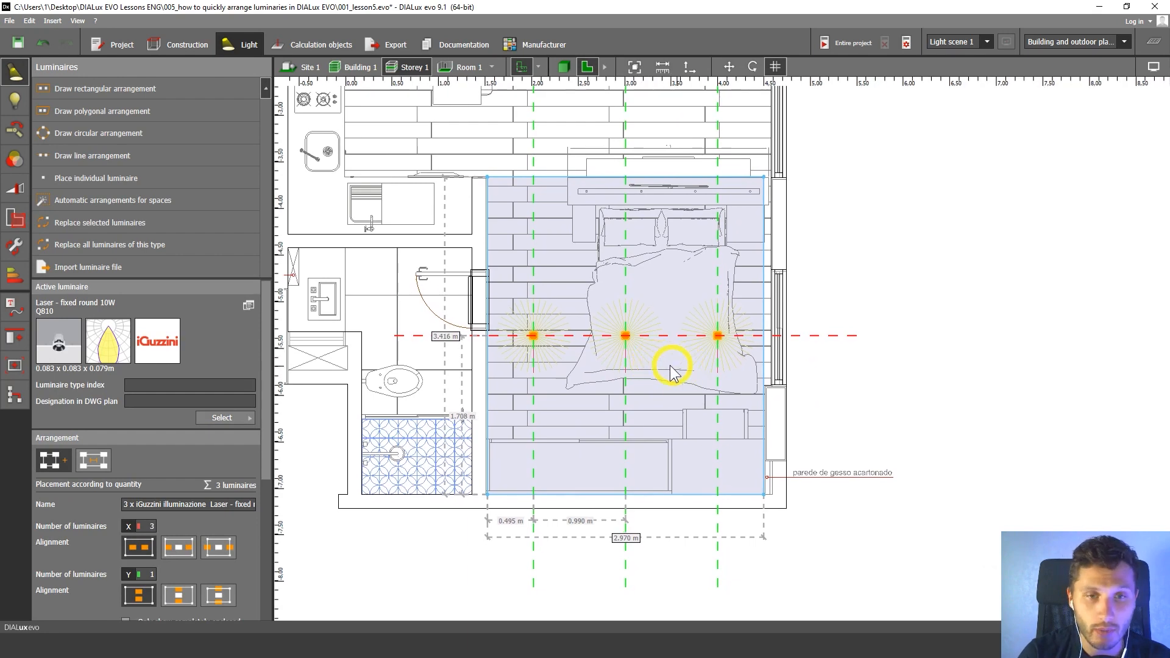
{"action": "scroll", "coordinate": [268, 546], "scroll_direction": "down", "scroll_amount": 3}
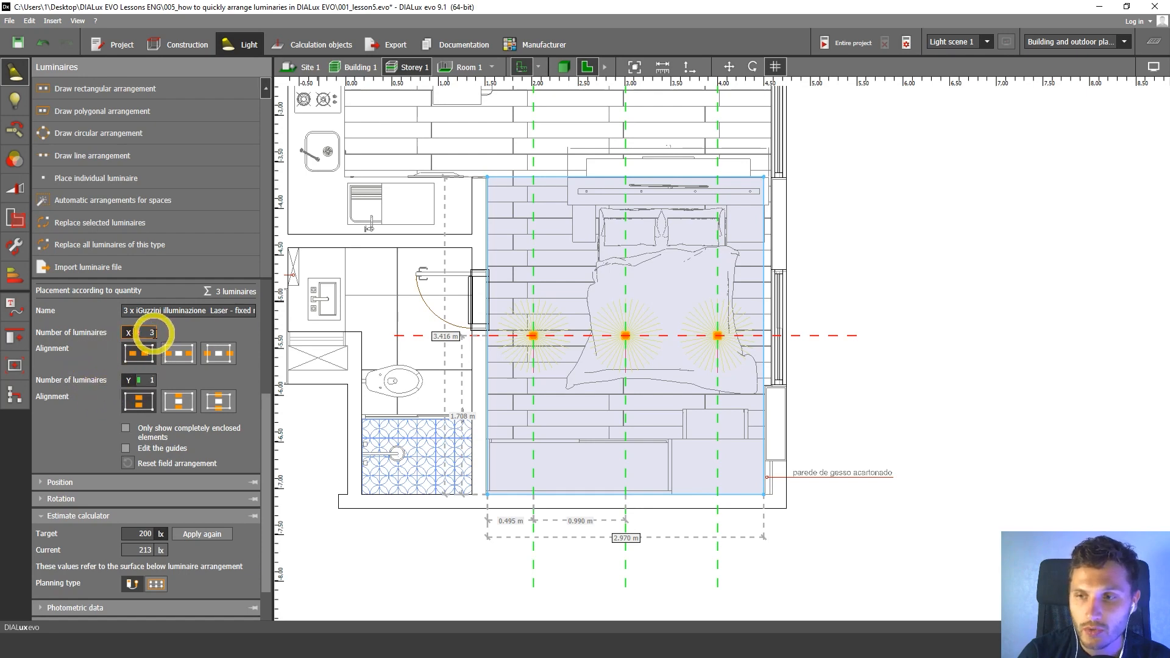
{"action": "left_click", "coordinate": [178, 383]}
{"action": "type", "text": "2"}
{"action": "middle_click_drag", "start_coordinate": [492, 377], "coordinate": [490, 379]}
{"action": "left_click", "coordinate": [921, 350]}
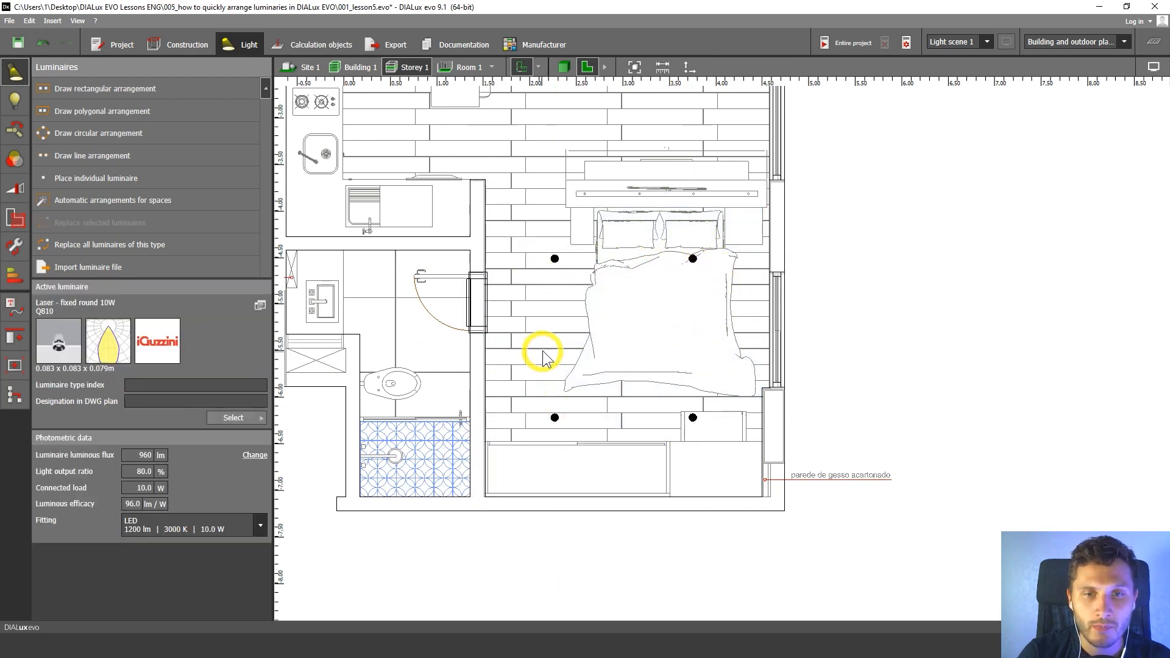
Move the two upper bedroom luminaires together down over the bed to a Y position of about -4.92 m, and deselect them.
{"action": "middle_click_drag", "start_coordinate": [775, 363], "coordinate": [759, 401]}
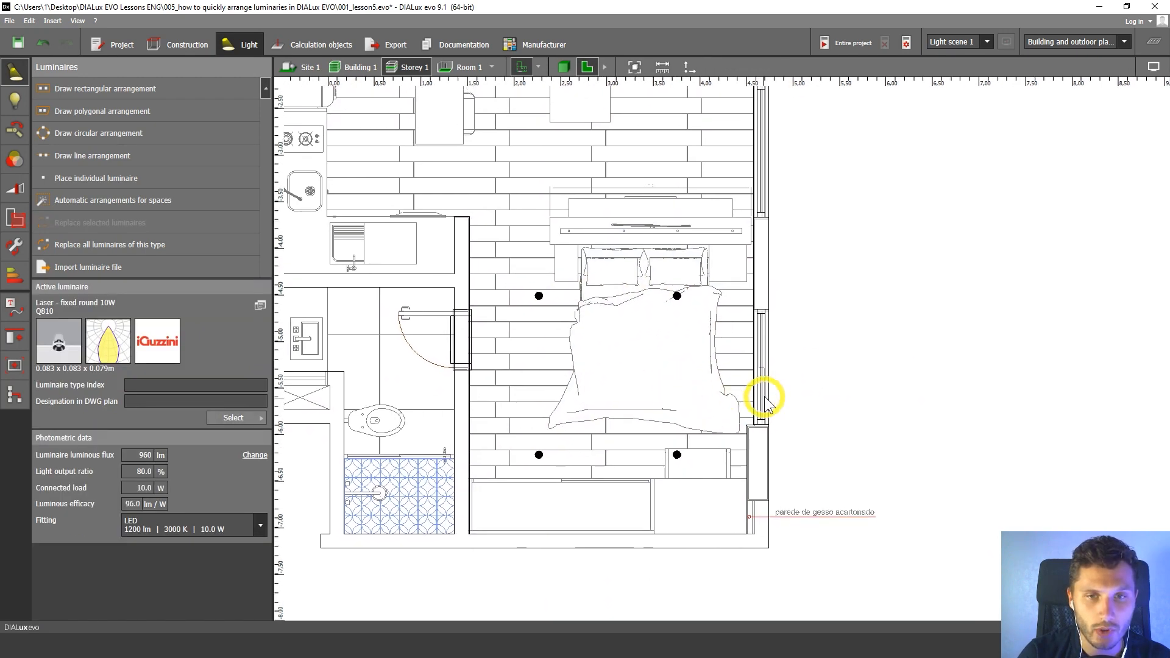
{"action": "left_click_drag", "start_coordinate": [505, 283], "coordinate": [705, 317]}
{"action": "scroll", "coordinate": [557, 338], "scroll_direction": "up", "scroll_amount": 3}
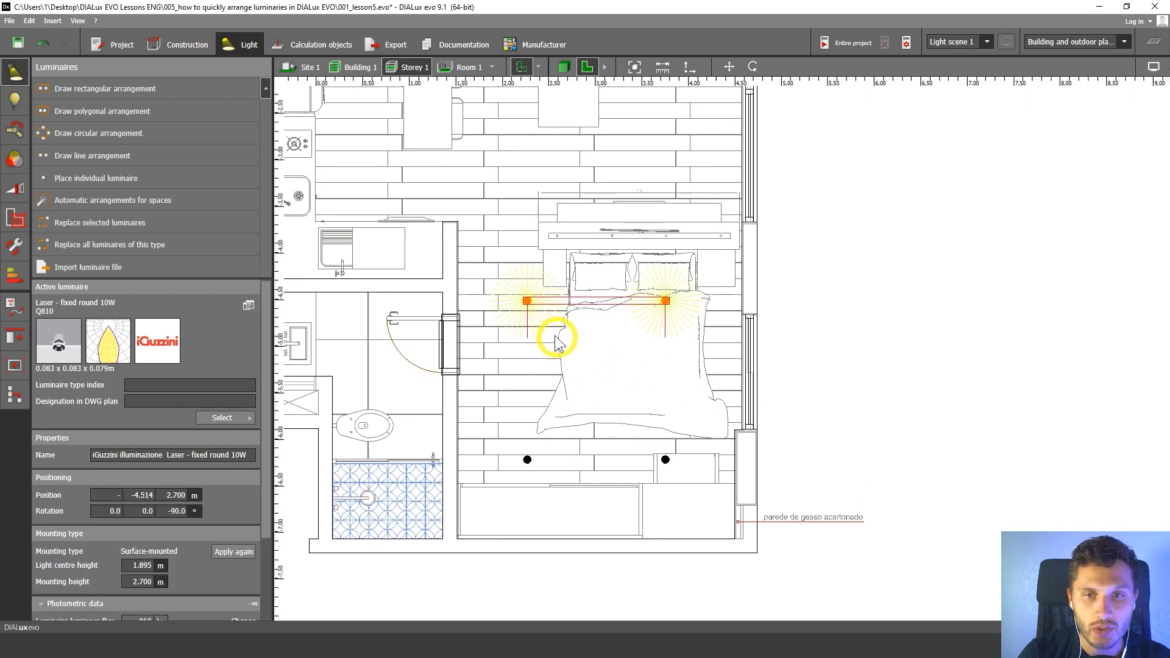
{"action": "left_click", "coordinate": [728, 67]}
{"action": "left_click_drag", "start_coordinate": [613, 235], "coordinate": [619, 290]}
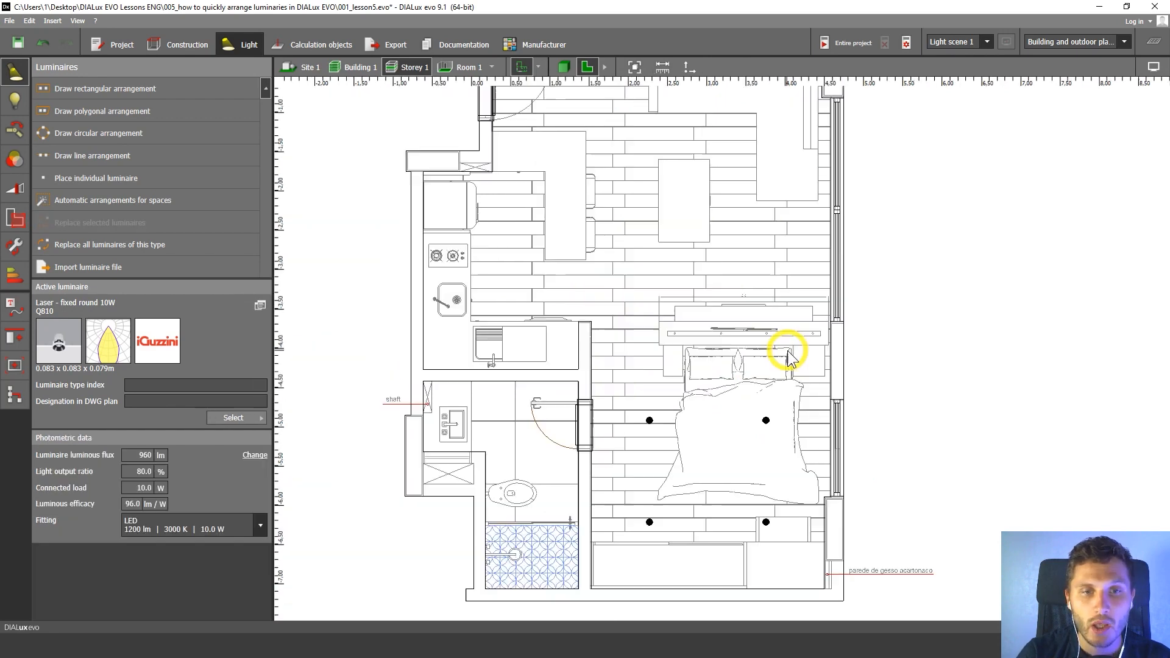
{"action": "middle_click_drag", "start_coordinate": [788, 352], "coordinate": [729, 327]}
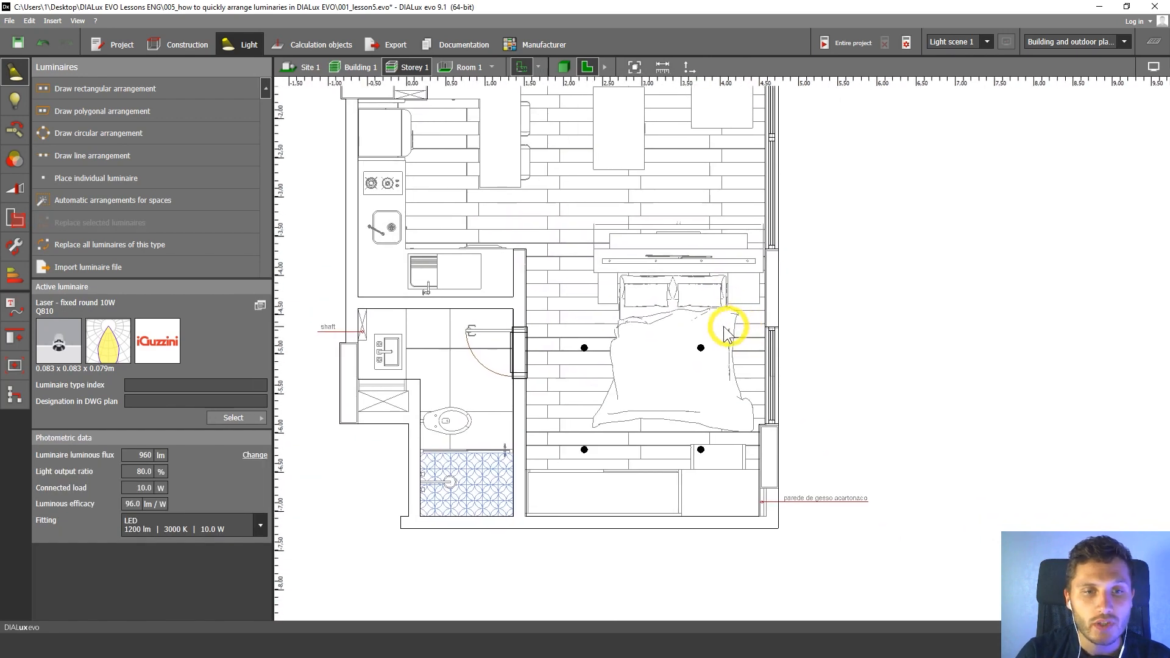
Show the storey in front view and examine how the luminaires sit within the suspended ceiling's thickness.
{"action": "left_click", "coordinate": [605, 65]}
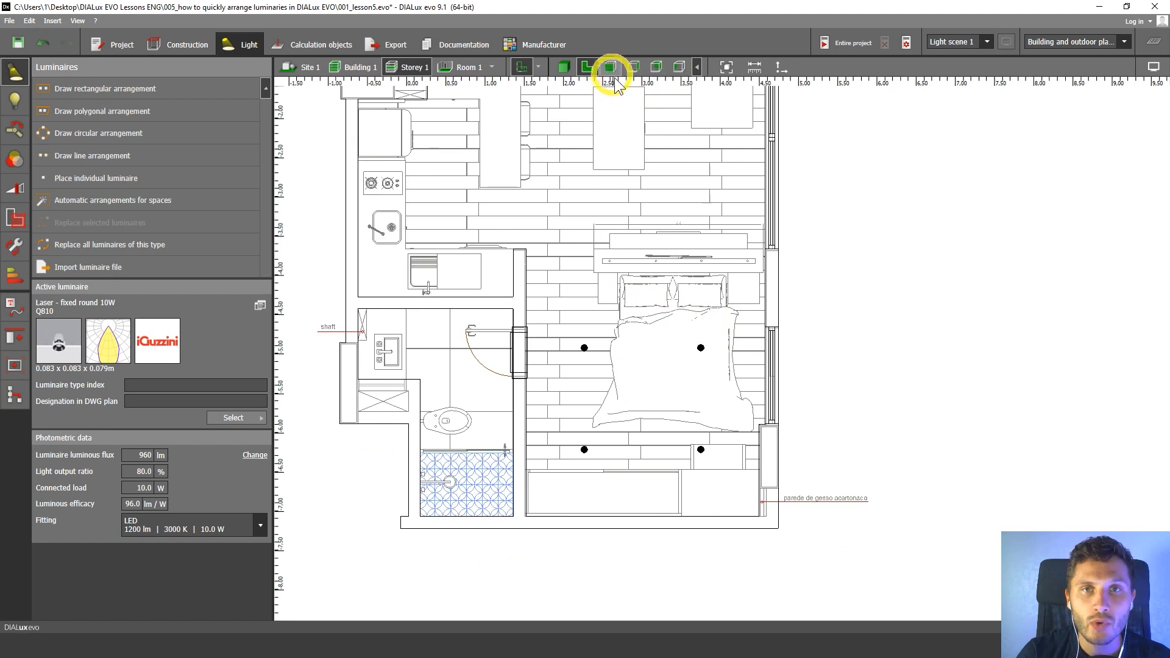
{"action": "left_click", "coordinate": [610, 69]}
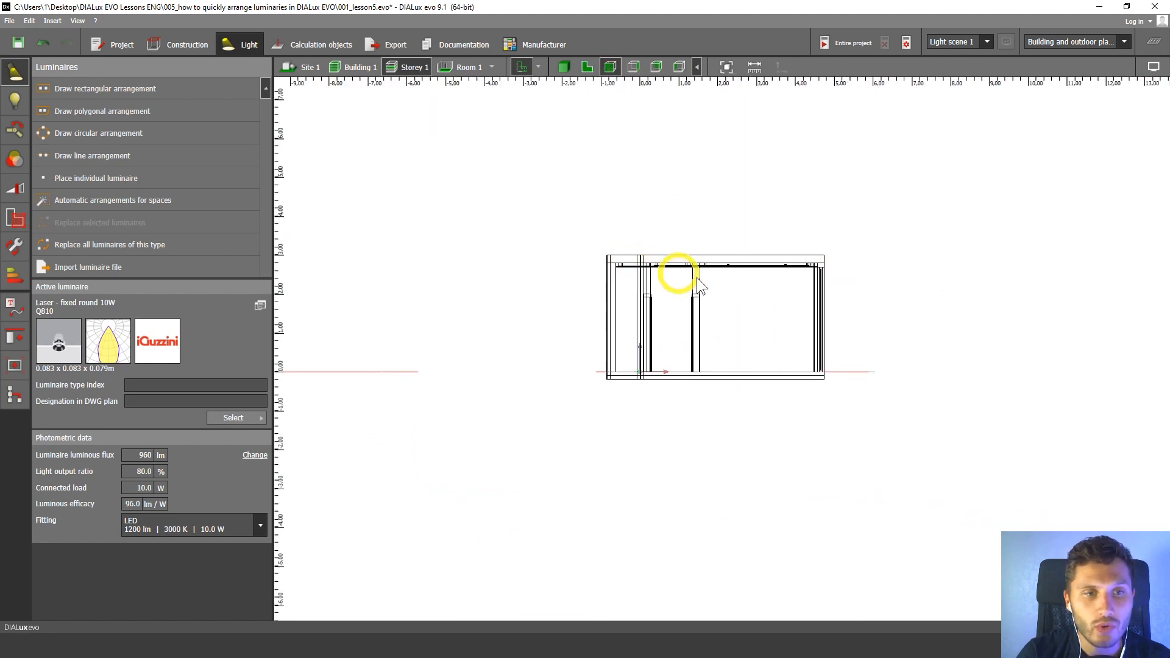
{"action": "scroll", "coordinate": [675, 287], "scroll_direction": "up", "scroll_amount": 5}
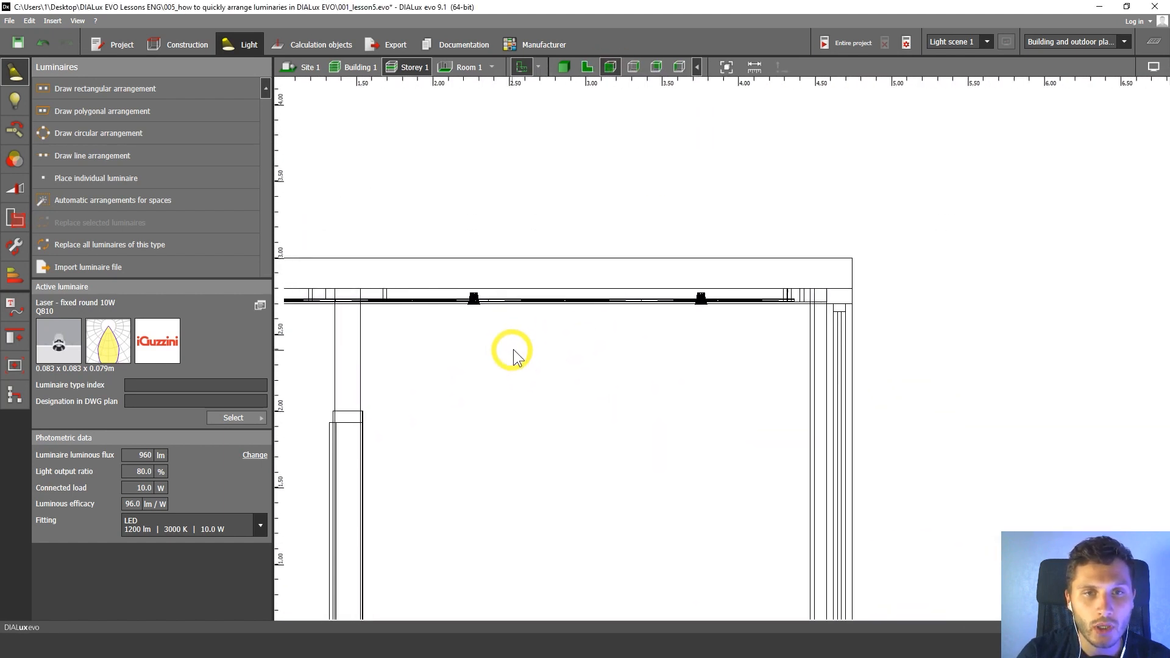
{"action": "scroll", "coordinate": [554, 303], "scroll_direction": "up", "scroll_amount": 5}
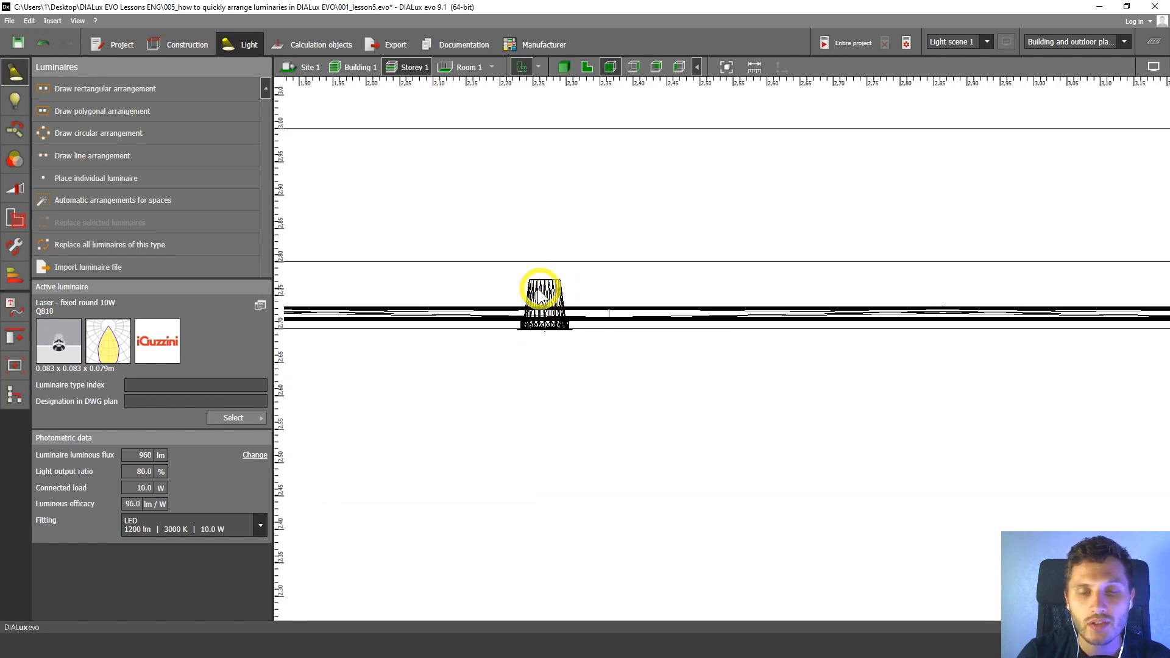
{"action": "middle_click_drag", "start_coordinate": [536, 294], "coordinate": [640, 295]}
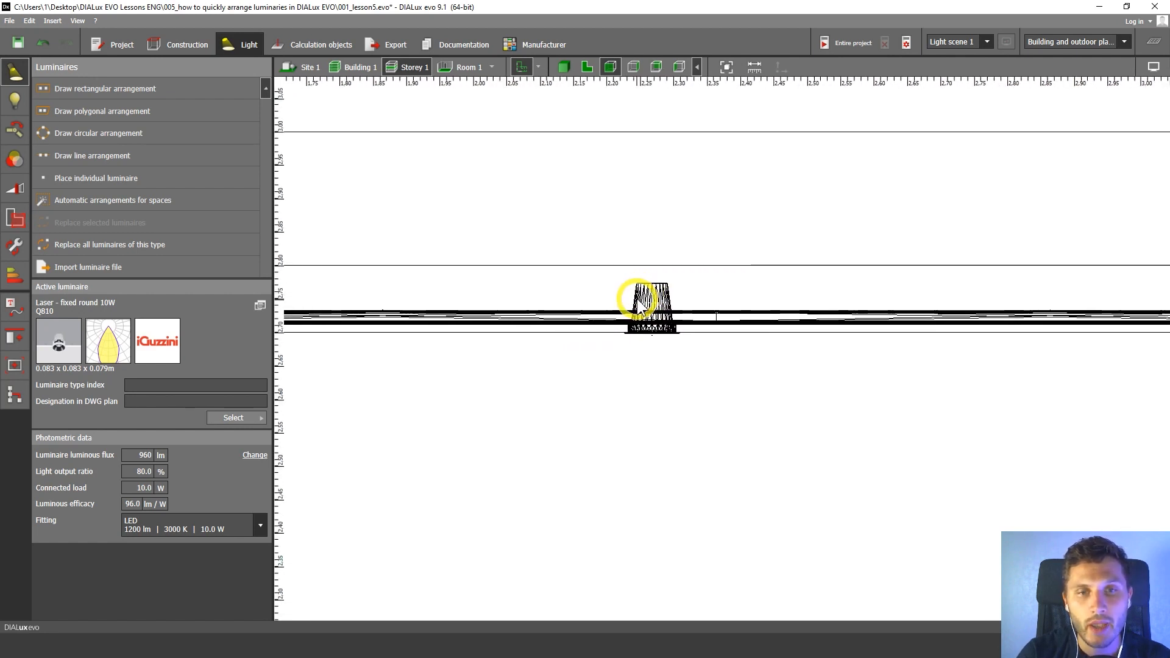
{"action": "middle_click_drag", "start_coordinate": [695, 337], "coordinate": [712, 328]}
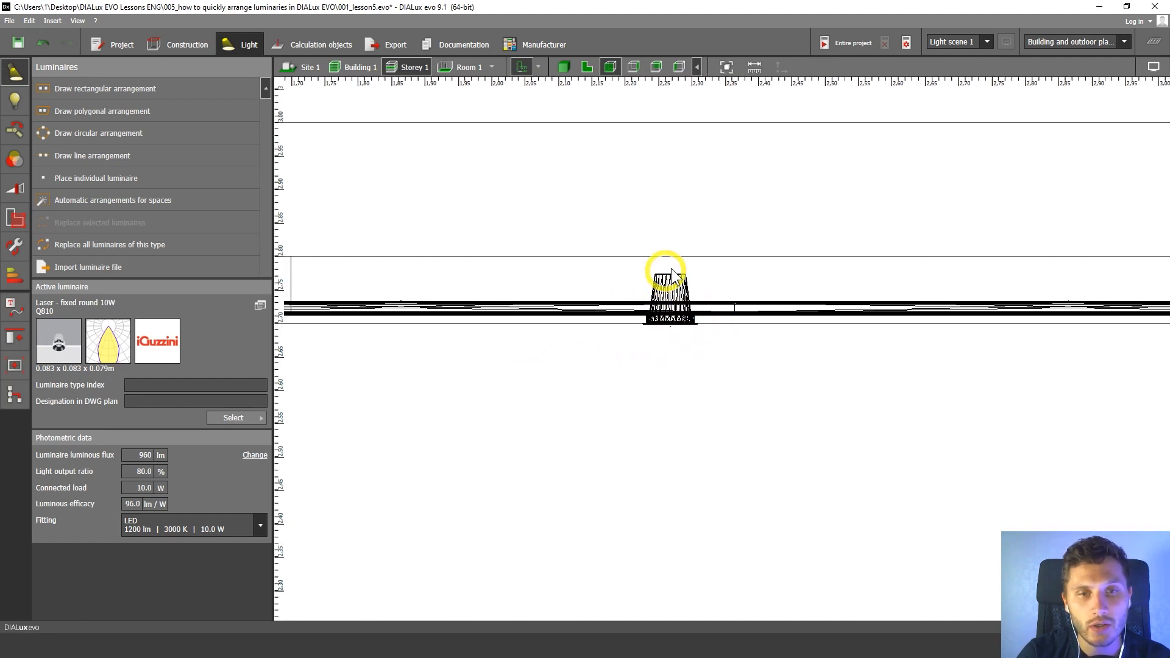
{"action": "scroll", "coordinate": [683, 291], "scroll_direction": "up", "scroll_amount": 2}
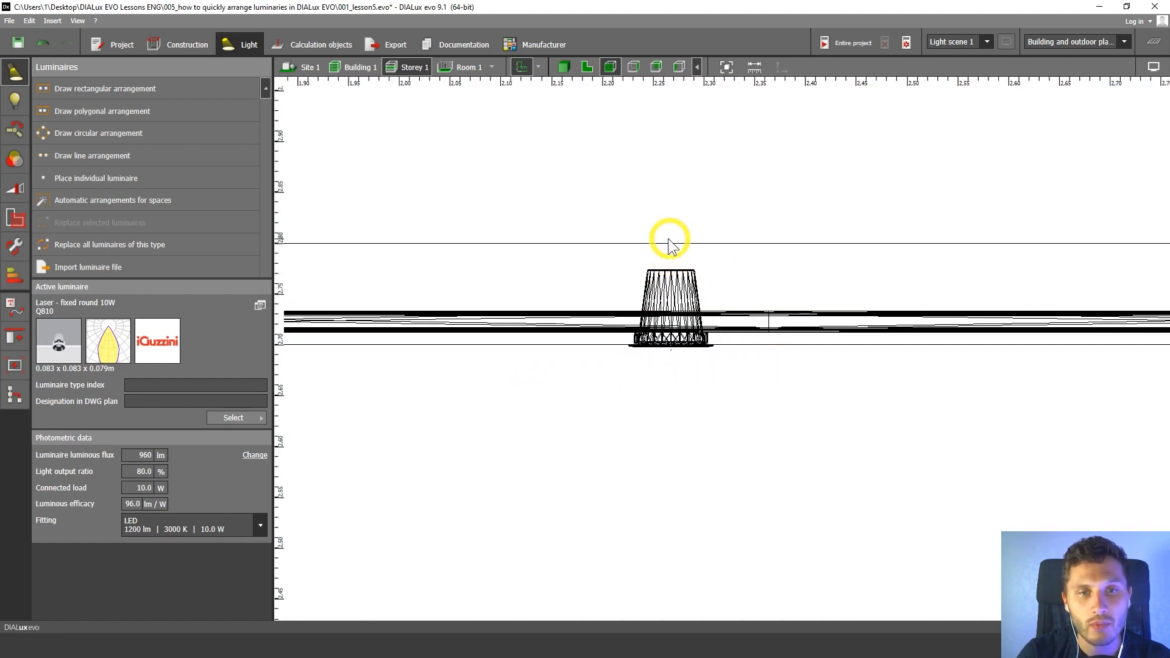
{"action": "middle_click_drag", "start_coordinate": [687, 254], "coordinate": [649, 262]}
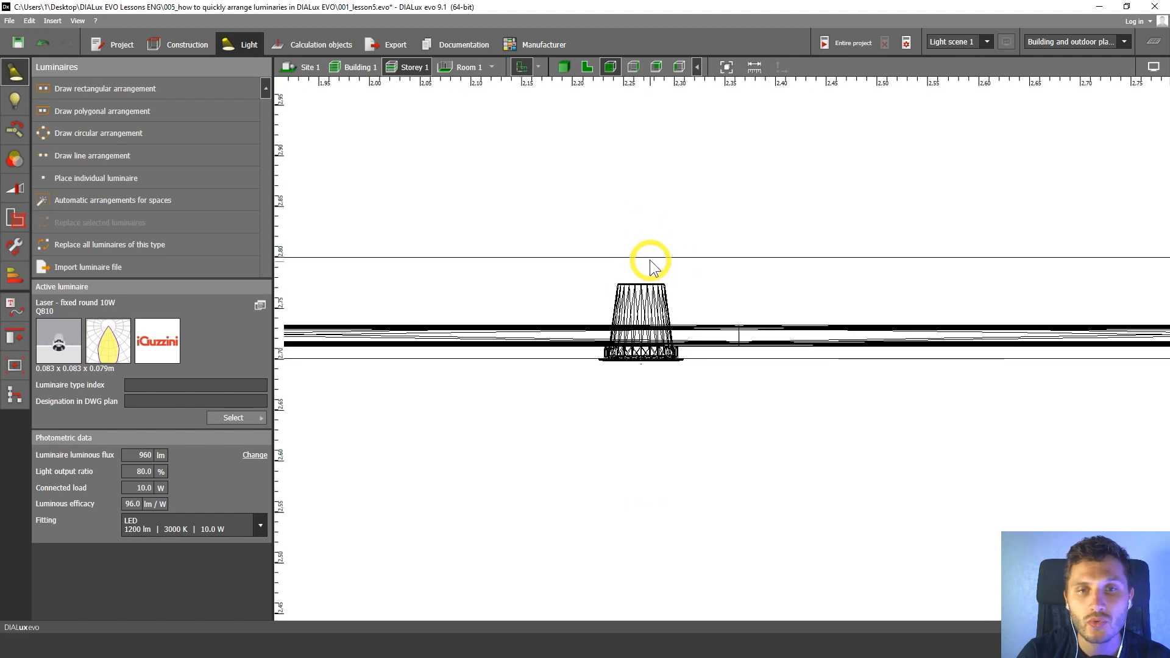
{"action": "scroll", "coordinate": [625, 258], "scroll_direction": "down", "scroll_amount": 5}
{"action": "middle_click_drag", "start_coordinate": [654, 272], "coordinate": [458, 258]}
{"action": "scroll", "coordinate": [627, 274], "scroll_direction": "down", "scroll_amount": 2}
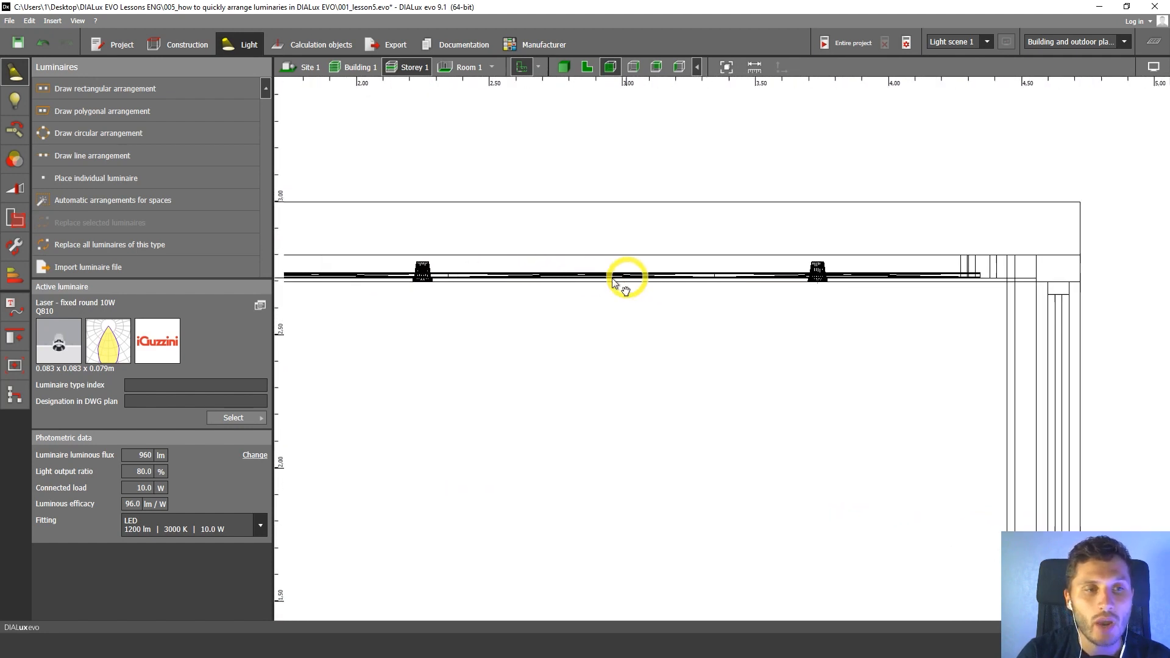
Select the bedroom arrangement in the front view, examine one recessed luminaire and its light beam closely, and return to the floor plan.
{"action": "left_click", "coordinate": [724, 274]}
{"action": "middle_click_drag", "start_coordinate": [618, 271], "coordinate": [763, 268]}
{"action": "scroll", "coordinate": [434, 259], "scroll_direction": "up", "scroll_amount": 4}
{"action": "middle_click_drag", "start_coordinate": [467, 264], "coordinate": [615, 280]}
{"action": "scroll", "coordinate": [628, 281], "scroll_direction": "up", "scroll_amount": 3}
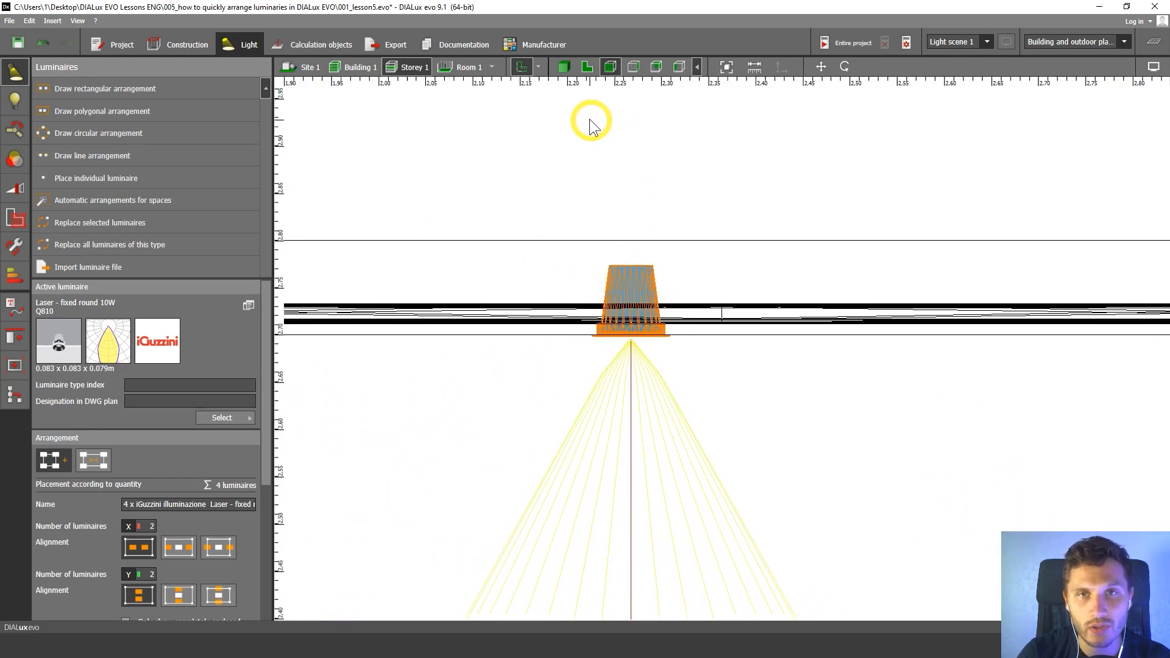
{"action": "left_click", "coordinate": [587, 66]}
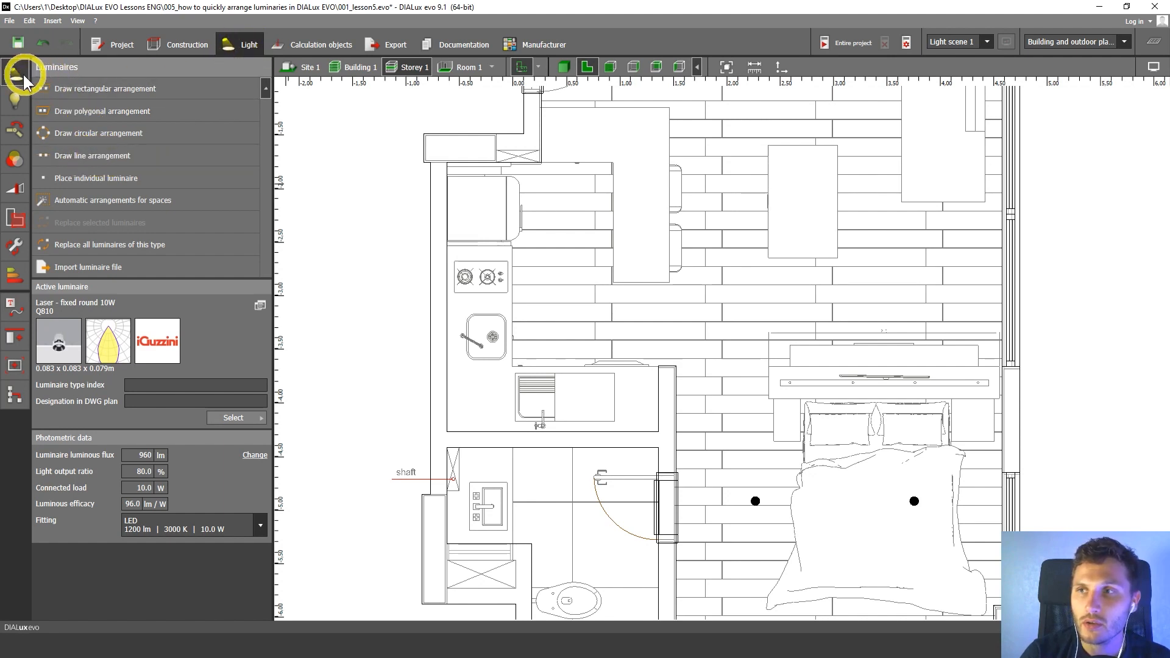
Draw a vertical line arrangement about 1.91 m long in the kitchen aisle, from the wall beside the fridge to the lower counter edge.
{"action": "left_click", "coordinate": [73, 159]}
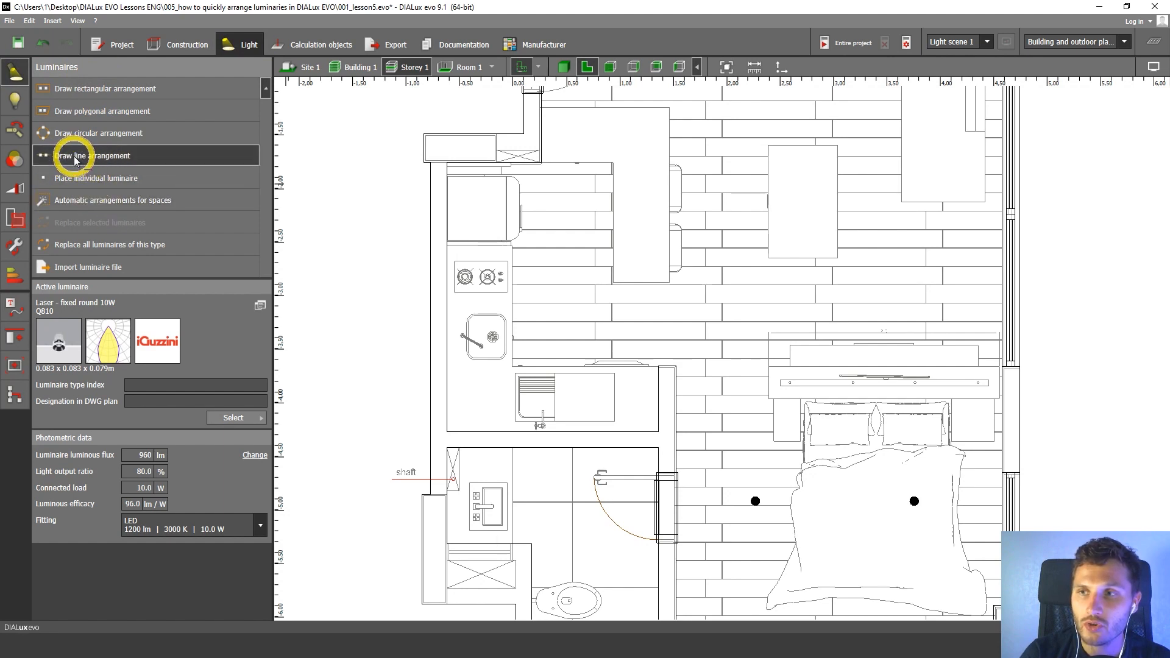
{"action": "left_click", "coordinate": [566, 164]}
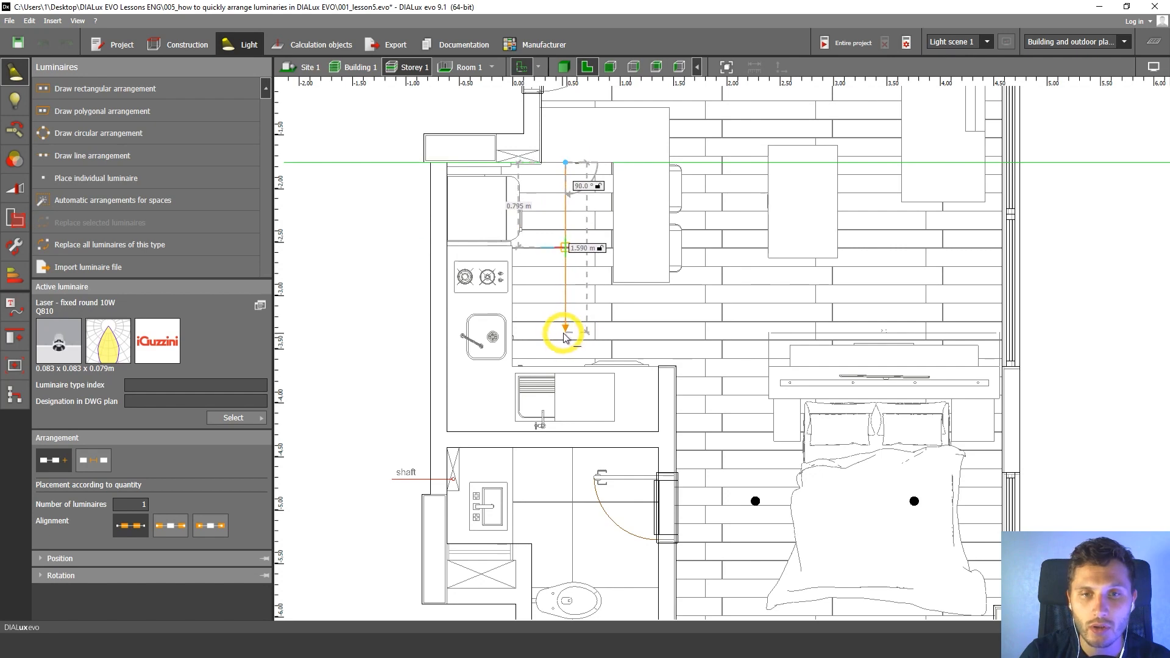
{"action": "scroll", "coordinate": [566, 370], "scroll_direction": "up", "scroll_amount": 5}
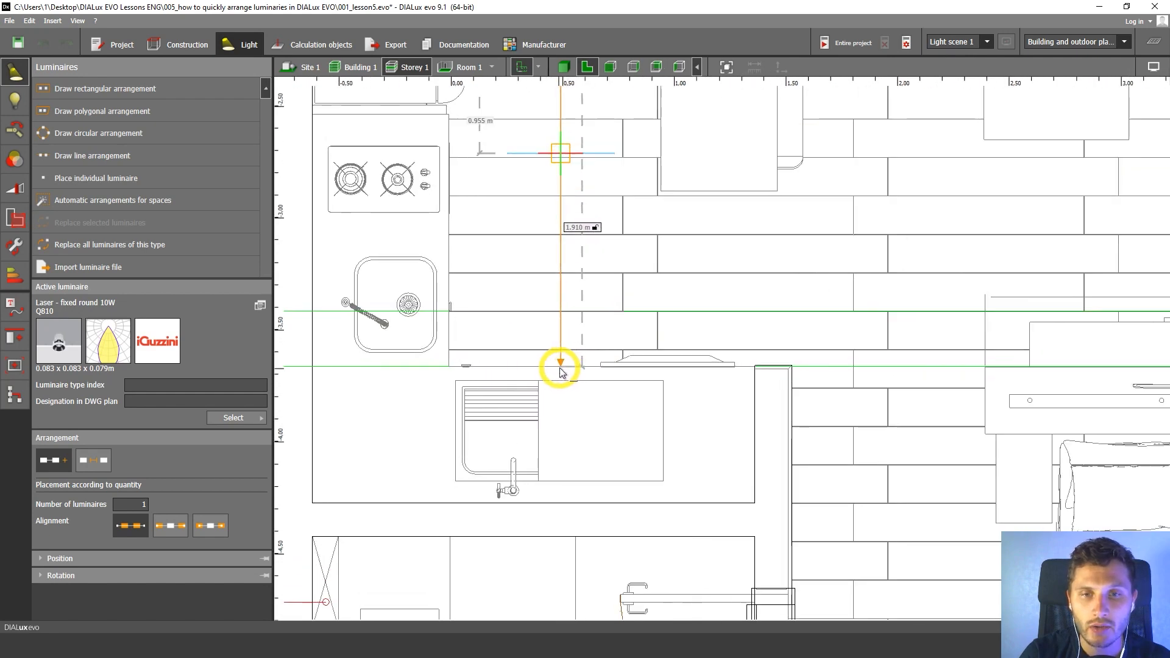
{"action": "left_click", "coordinate": [560, 365]}
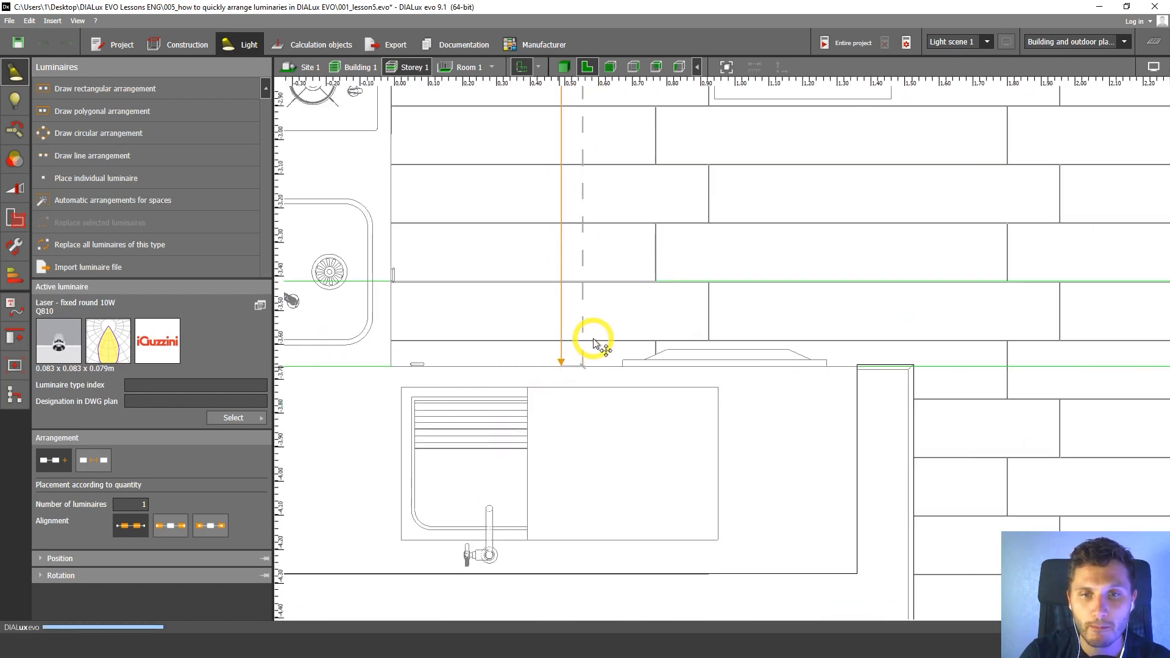
{"action": "scroll", "coordinate": [582, 329], "scroll_direction": "down", "scroll_amount": 5}
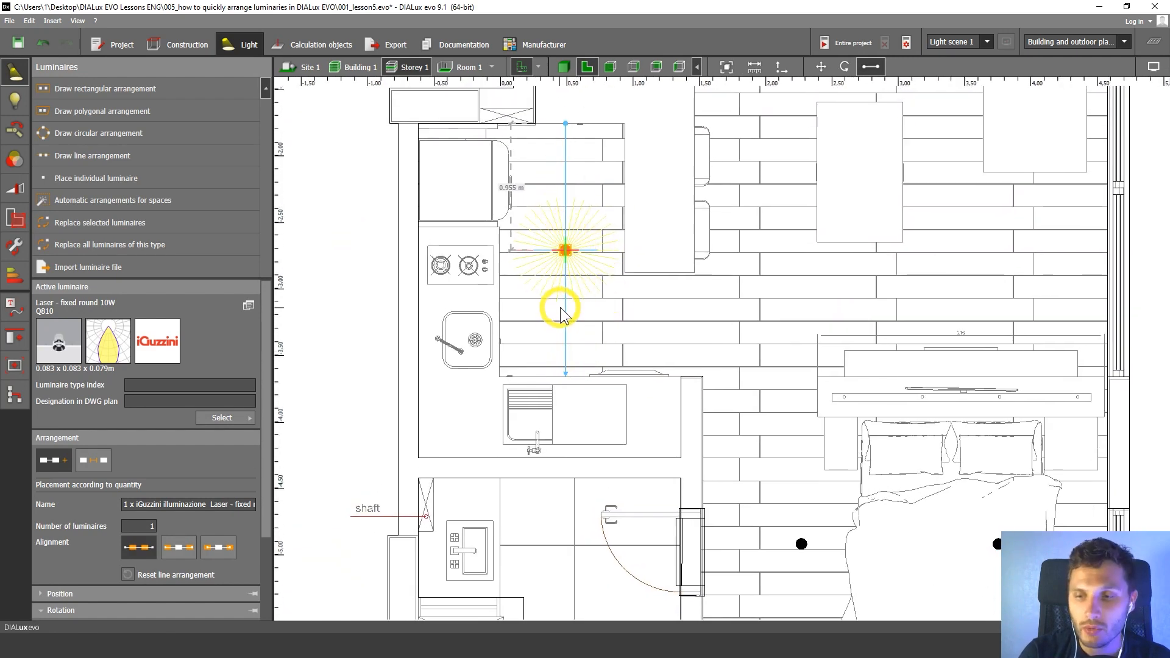
Set the kitchen line arrangement to 2 luminaires and deselect it.
{"action": "middle_click_drag", "start_coordinate": [537, 401], "coordinate": [498, 414]}
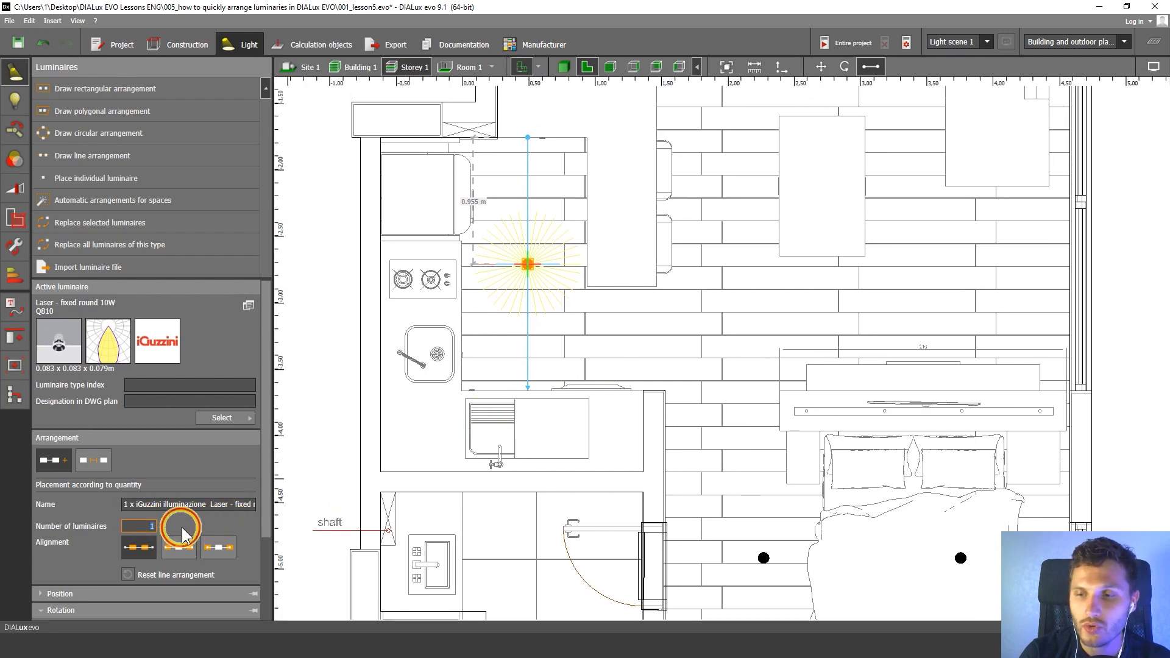
{"action": "middle_click_drag", "start_coordinate": [470, 437], "coordinate": [546, 488]}
{"action": "scroll", "coordinate": [542, 452], "scroll_direction": "down", "scroll_amount": 1}
{"action": "scroll", "coordinate": [542, 453], "scroll_direction": "up", "scroll_amount": 3}
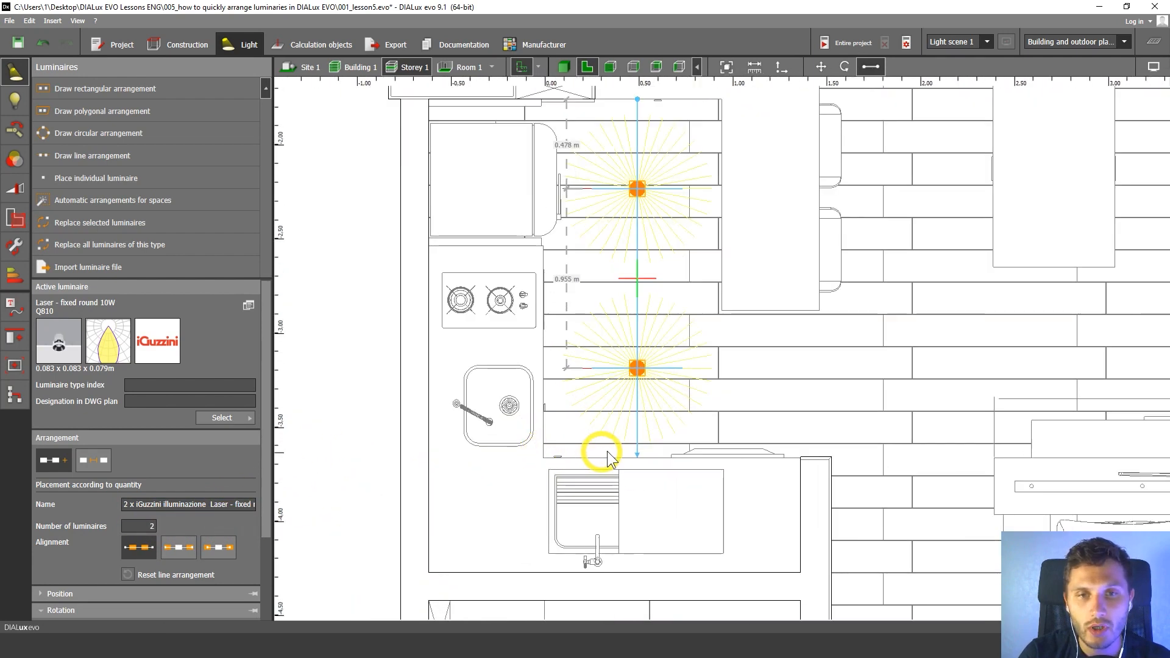
{"action": "middle_click_drag", "start_coordinate": [652, 433], "coordinate": [645, 461]}
{"action": "middle_click_drag", "start_coordinate": [701, 430], "coordinate": [676, 437]}
{"action": "scroll", "coordinate": [761, 362], "scroll_direction": "down", "scroll_amount": 5}
{"action": "middle_click_drag", "start_coordinate": [761, 362], "coordinate": [484, 408]}
{"action": "scroll", "coordinate": [590, 312], "scroll_direction": "down", "scroll_amount": 1}
{"action": "middle_click_drag", "start_coordinate": [590, 312], "coordinate": [646, 309]}
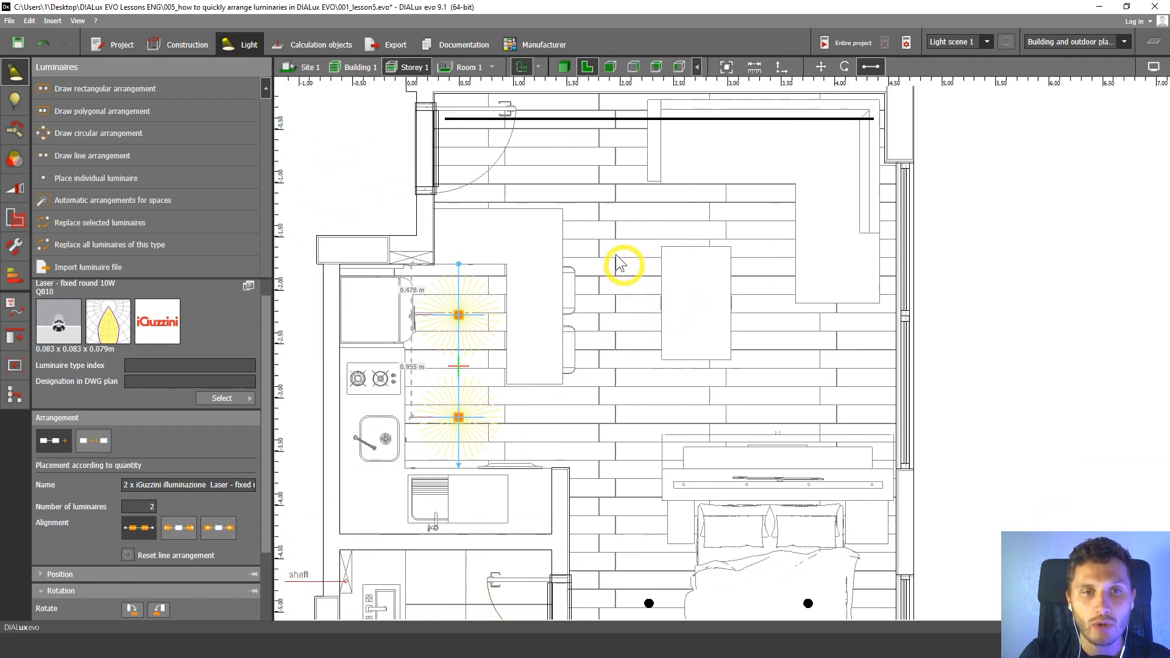
{"action": "left_click", "coordinate": [737, 260]}
{"action": "scroll", "coordinate": [737, 261], "scroll_direction": "down", "scroll_amount": 1}
{"action": "middle_click_drag", "start_coordinate": [737, 260], "coordinate": [671, 241]}
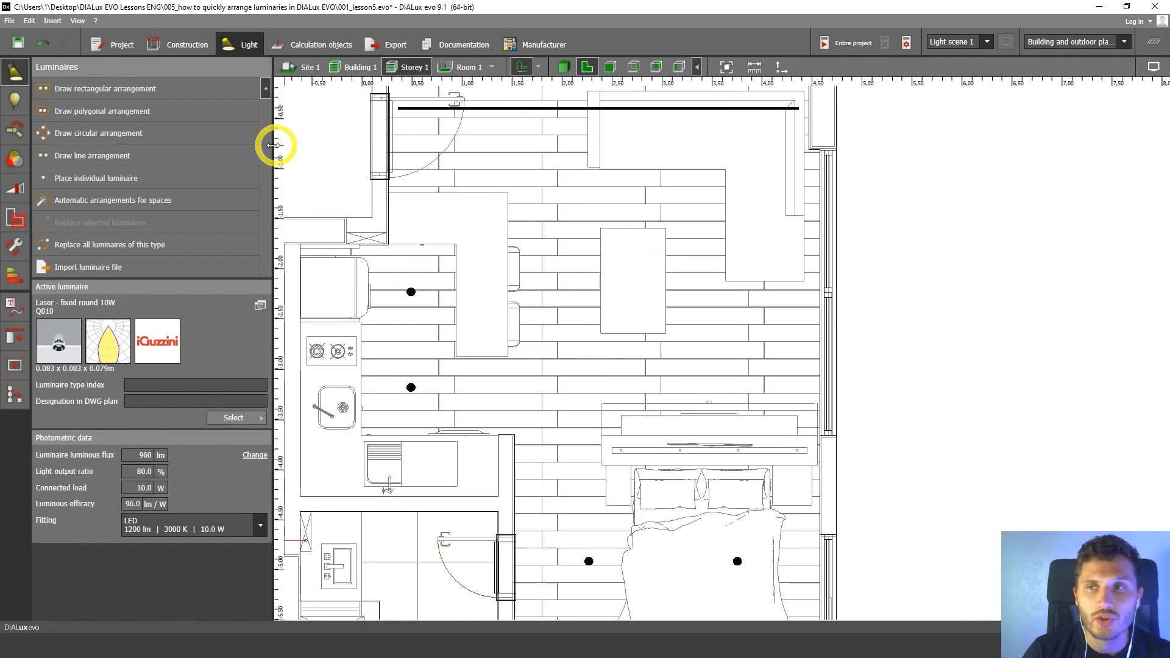
Draw a 2 by 2 rectangular luminaire arrangement in the living area, about 2.18 by 2.46 m, between the sofa's inner corner, TV unit and island.
{"action": "left_click", "coordinate": [107, 96]}
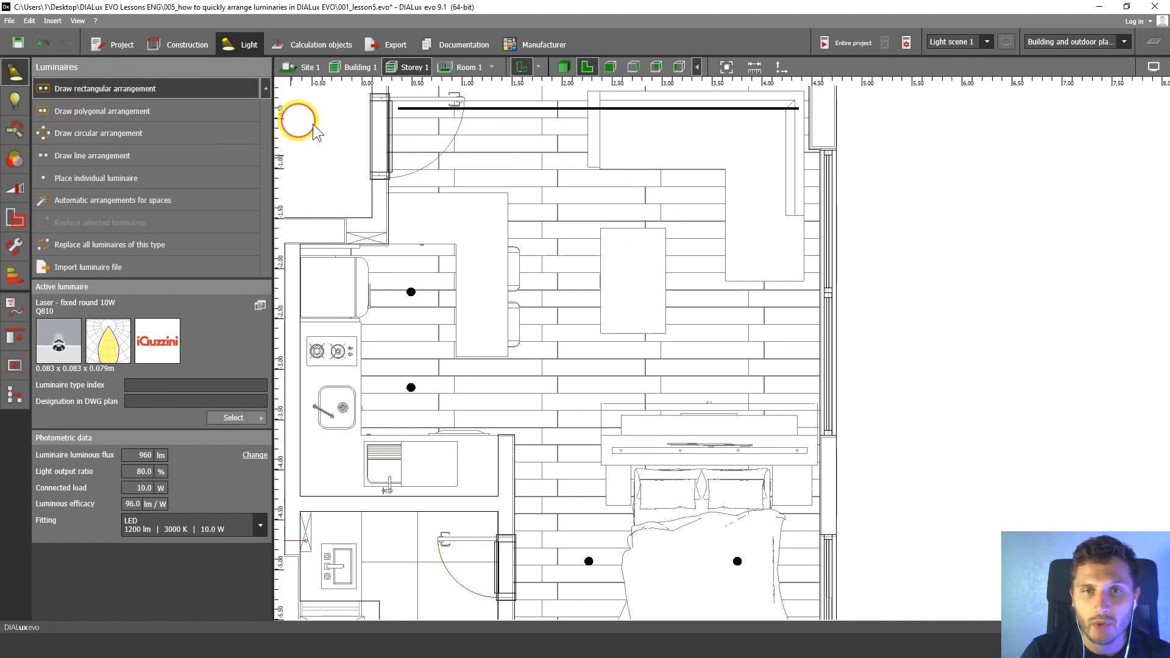
{"action": "key", "text": "Escape"}
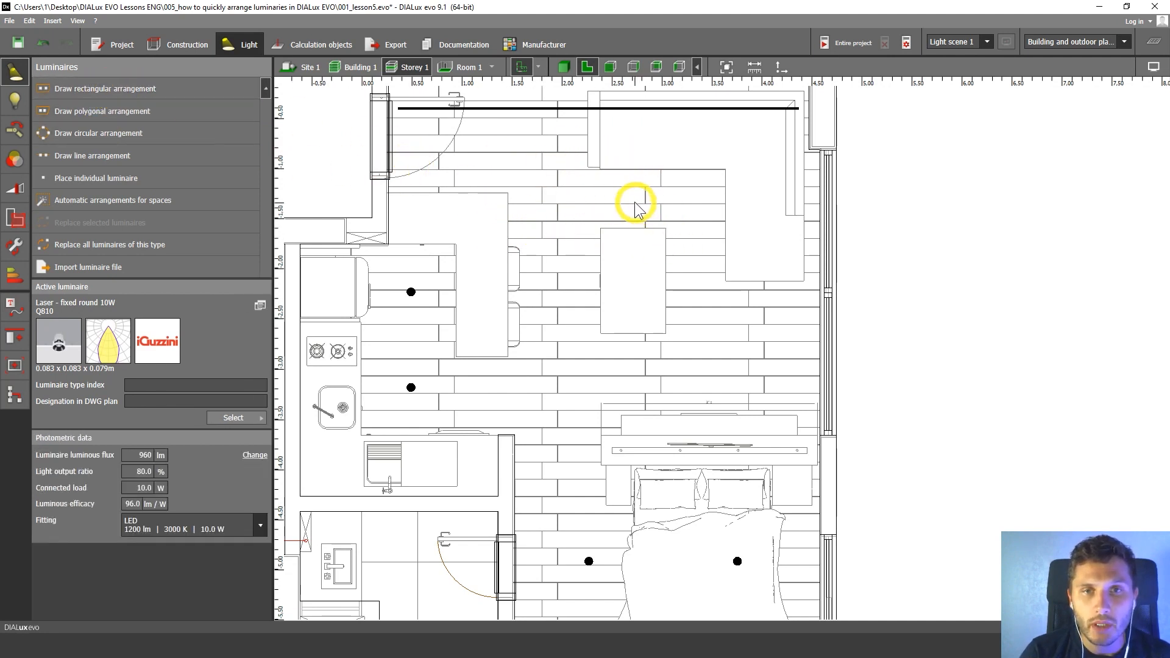
{"action": "middle_click_drag", "start_coordinate": [635, 207], "coordinate": [629, 225]}
{"action": "left_click", "coordinate": [95, 94]}
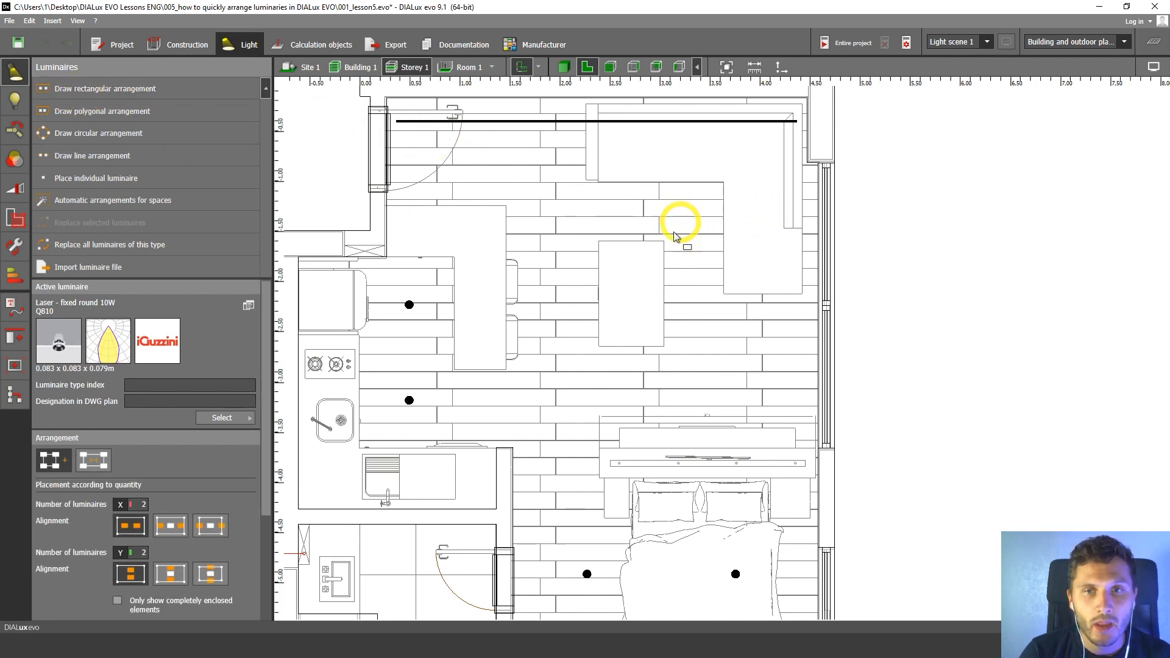
{"action": "scroll", "coordinate": [717, 187], "scroll_direction": "up", "scroll_amount": 1}
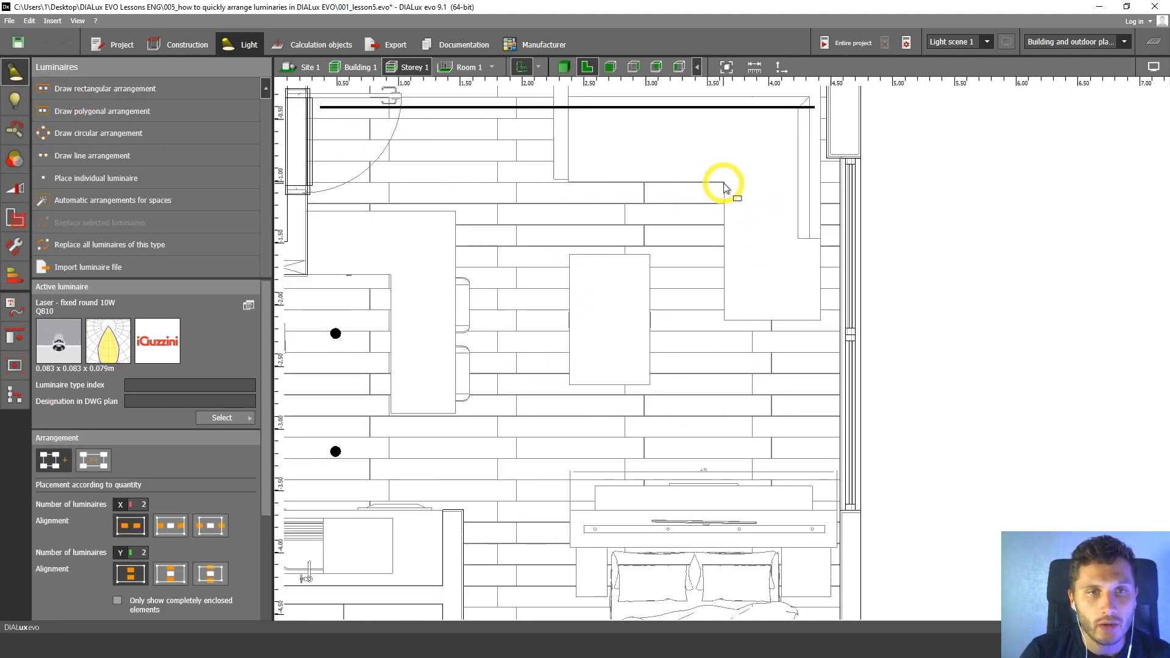
{"action": "middle_click_drag", "start_coordinate": [720, 459], "coordinate": [708, 345]}
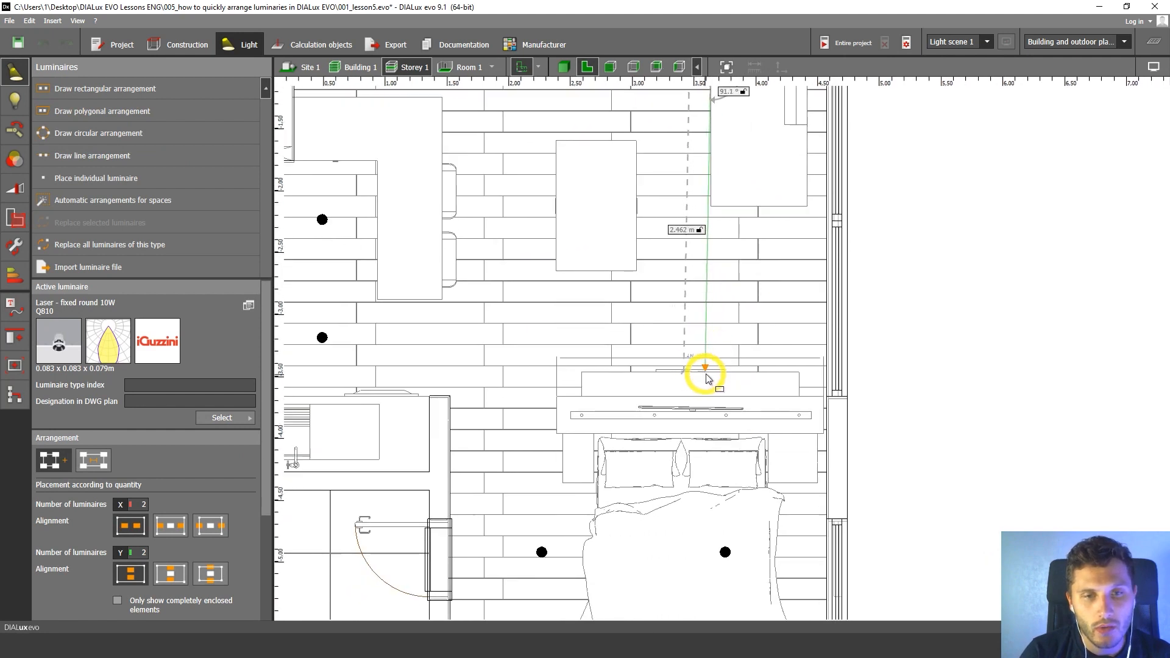
{"action": "left_click", "coordinate": [713, 372]}
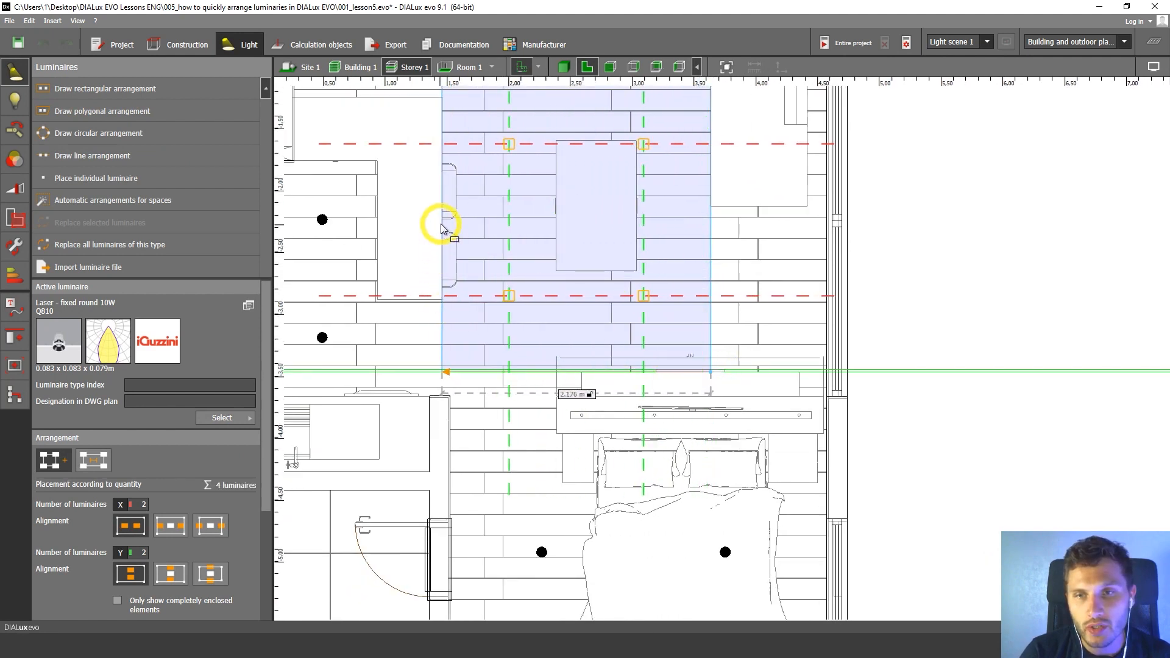
{"action": "left_click", "coordinate": [544, 315]}
{"action": "scroll", "coordinate": [587, 386], "scroll_direction": "down", "scroll_amount": 3}
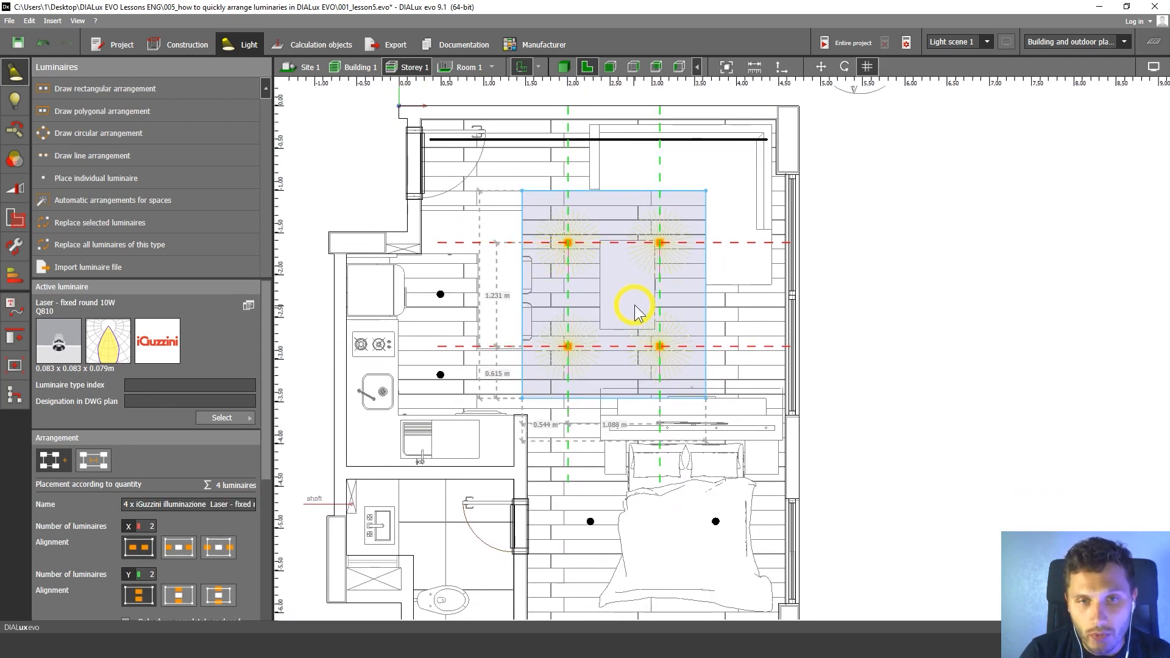
{"action": "scroll", "coordinate": [626, 263], "scroll_direction": "up", "scroll_amount": 2}
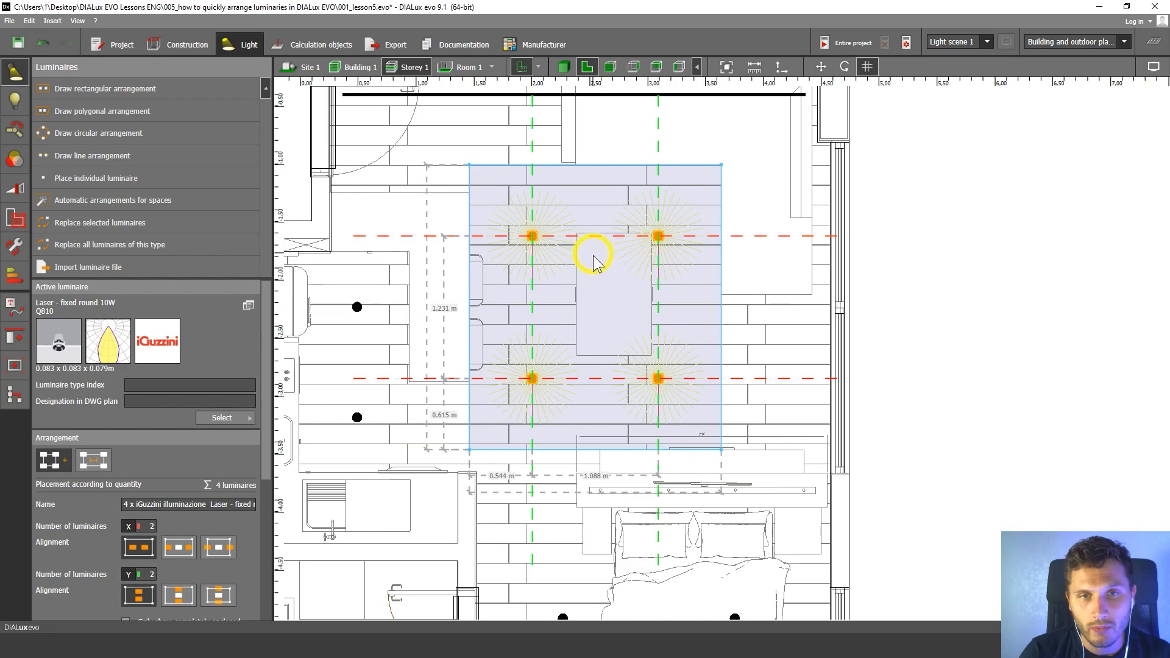
Widen the living-area luminaire arrangement to about 2.49 m by moving its window-side edge outward.
{"action": "middle_click_drag", "start_coordinate": [593, 249], "coordinate": [594, 260]}
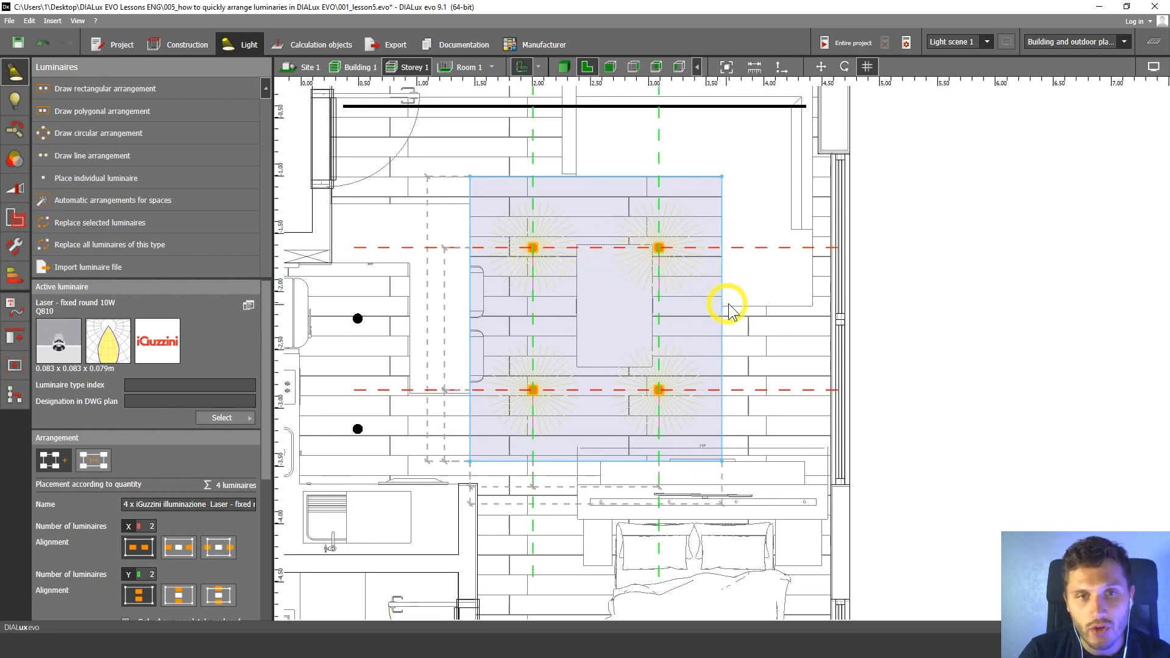
{"action": "left_click_drag", "start_coordinate": [723, 225], "coordinate": [751, 231]}
{"action": "middle_click_drag", "start_coordinate": [682, 282], "coordinate": [698, 254]}
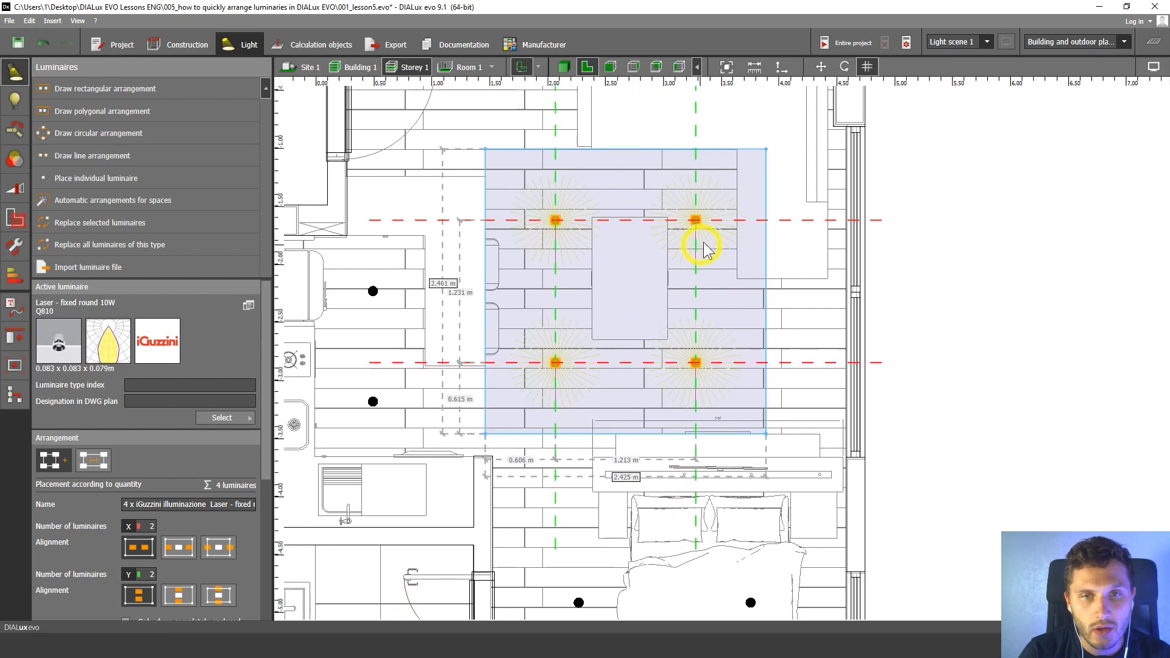
{"action": "left_click_drag", "start_coordinate": [766, 180], "coordinate": [774, 181]}
{"action": "left_click_drag", "start_coordinate": [488, 193], "coordinate": [491, 200]}
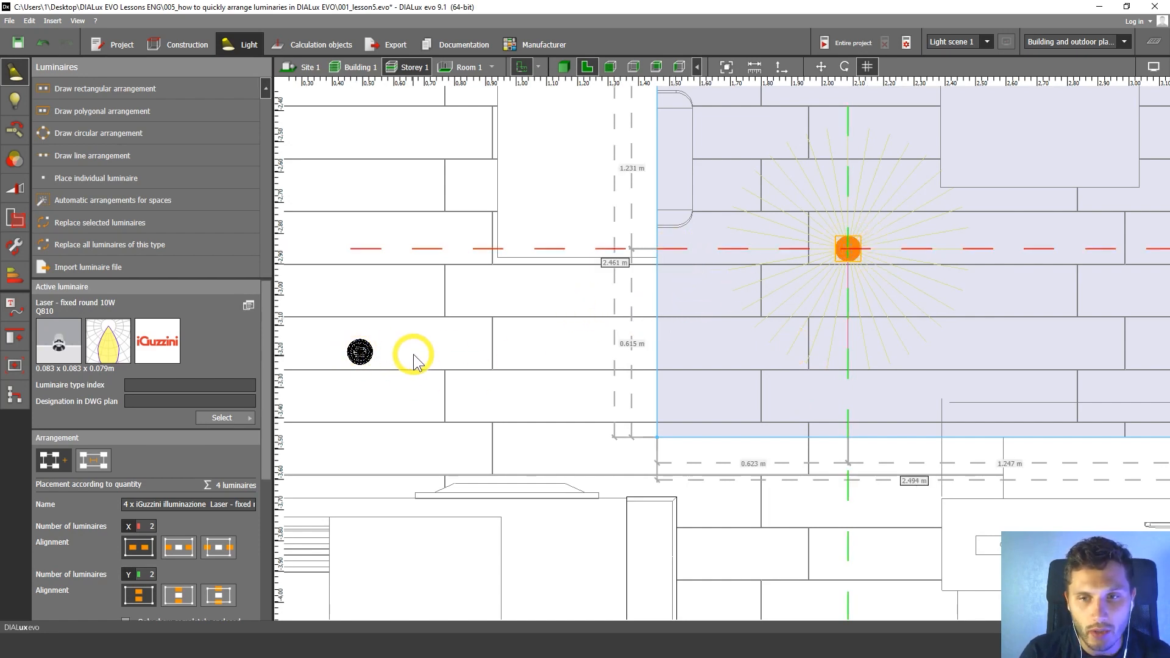
Move the living-area arrangement's lower luminaire row down to align with the kitchen's lower luminaire, and deselect the arrangement.
{"action": "left_click_drag", "start_coordinate": [735, 248], "coordinate": [728, 352]}
{"action": "scroll", "coordinate": [787, 368], "scroll_direction": "down", "scroll_amount": 5}
{"action": "middle_click_drag", "start_coordinate": [804, 364], "coordinate": [685, 370]}
{"action": "middle_click_drag", "start_coordinate": [860, 369], "coordinate": [659, 285]}
{"action": "left_click", "coordinate": [926, 366]}
{"action": "scroll", "coordinate": [754, 330], "scroll_direction": "down", "scroll_amount": 4}
{"action": "middle_click_drag", "start_coordinate": [754, 331], "coordinate": [712, 410]}
{"action": "middle_click_drag", "start_coordinate": [627, 416], "coordinate": [800, 229]}
{"action": "middle_click_drag", "start_coordinate": [602, 361], "coordinate": [662, 300]}
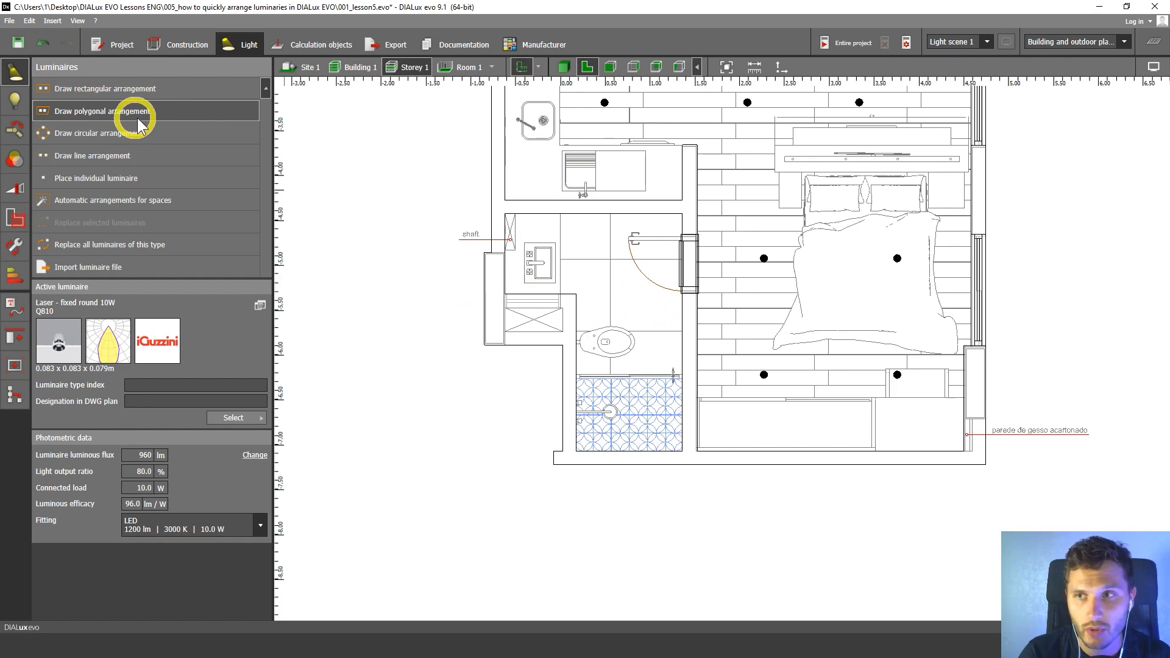
{"action": "scroll", "coordinate": [609, 341], "scroll_direction": "up", "scroll_amount": 3}
{"action": "middle_click_drag", "start_coordinate": [607, 309], "coordinate": [677, 288]}
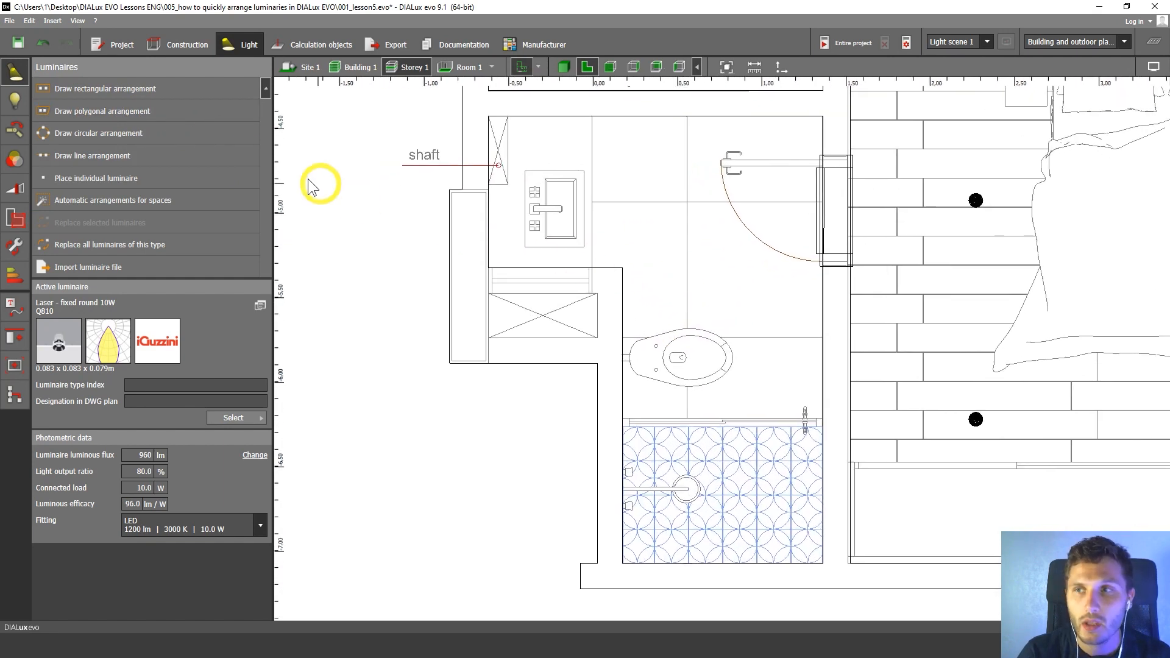
{"action": "left_click", "coordinate": [81, 116]}
{"action": "middle_click_drag", "start_coordinate": [615, 207], "coordinate": [579, 213]}
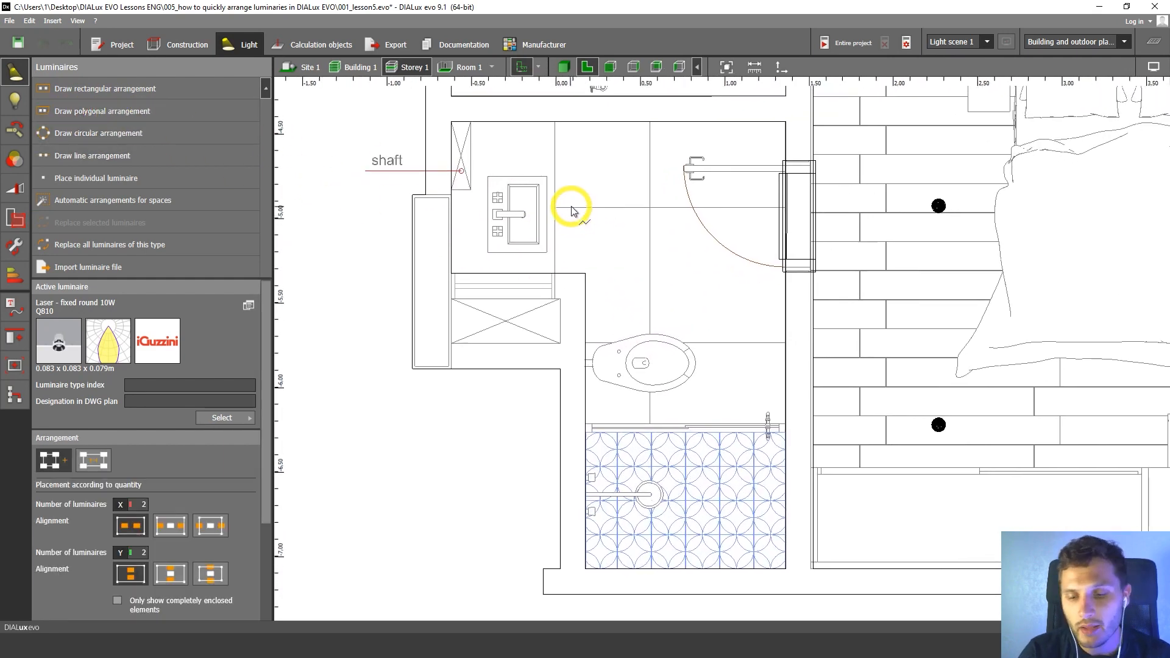
{"action": "middle_click_drag", "start_coordinate": [587, 147], "coordinate": [582, 152]}
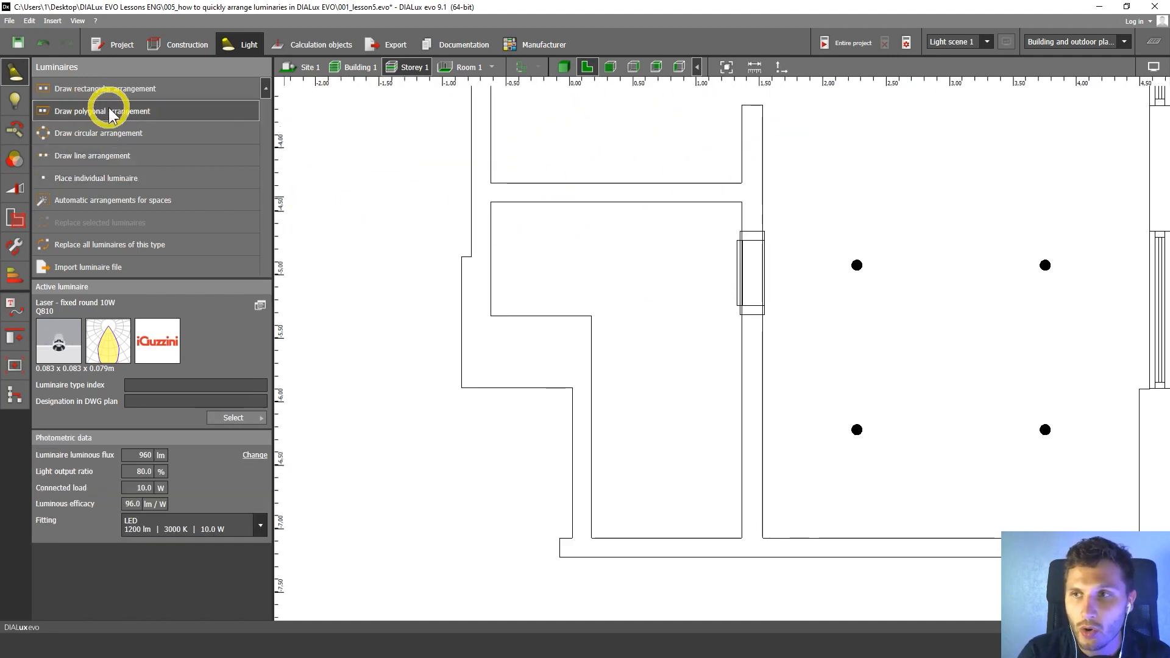
{"action": "left_click", "coordinate": [72, 111]}
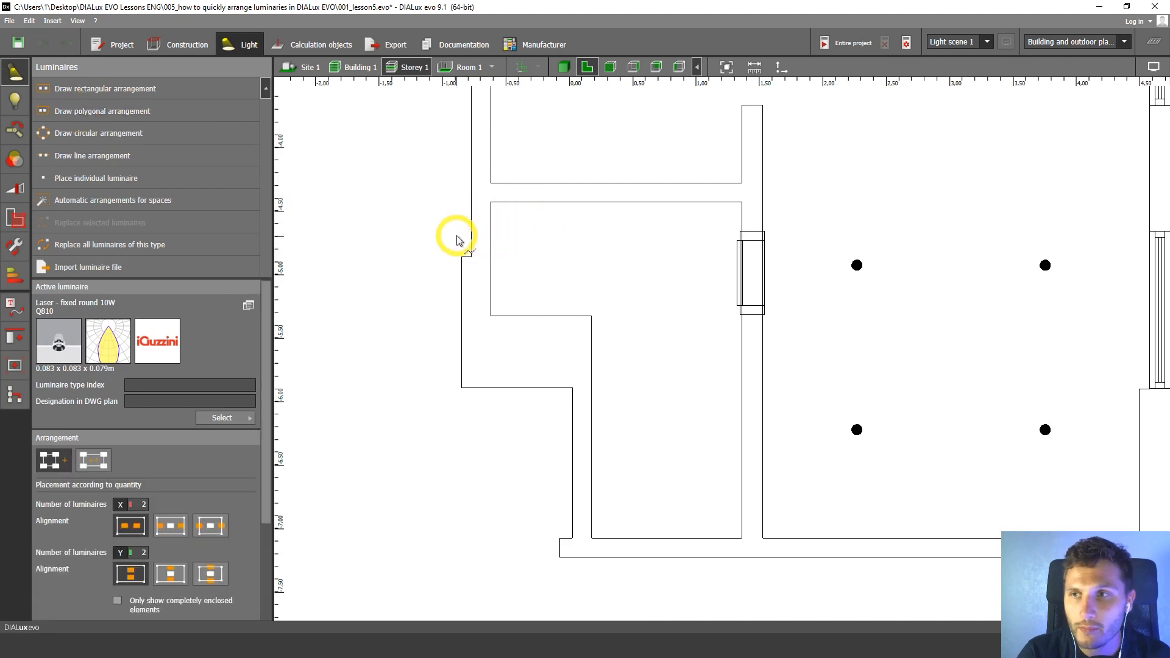
{"action": "key", "text": "Escape"}
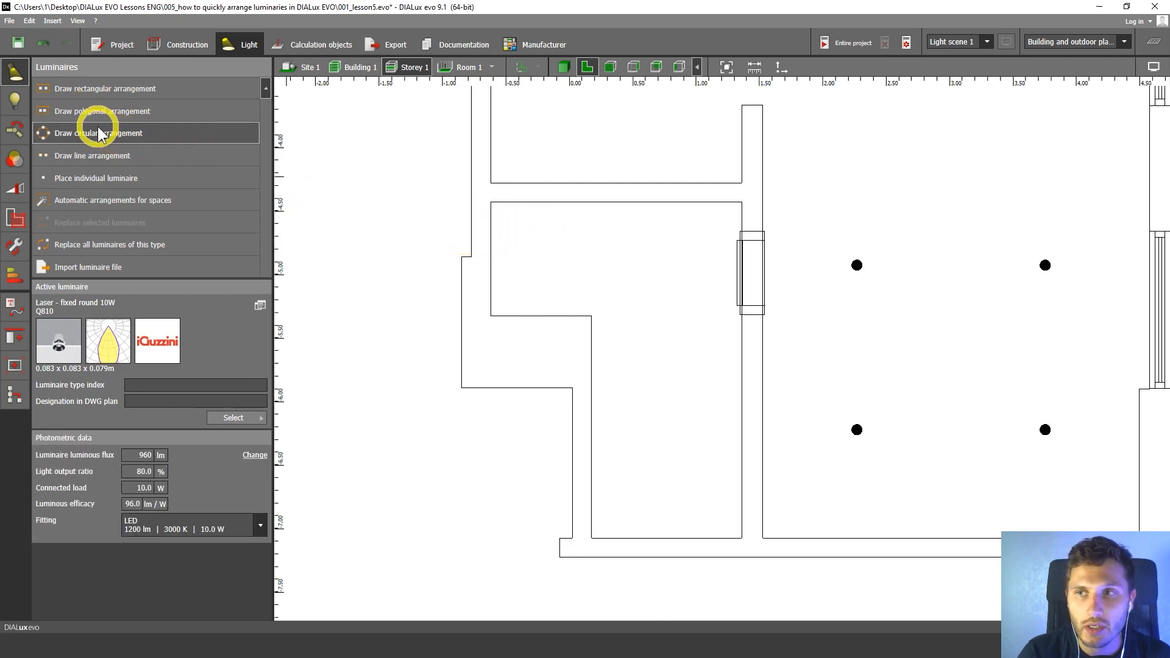
{"action": "left_click", "coordinate": [78, 111]}
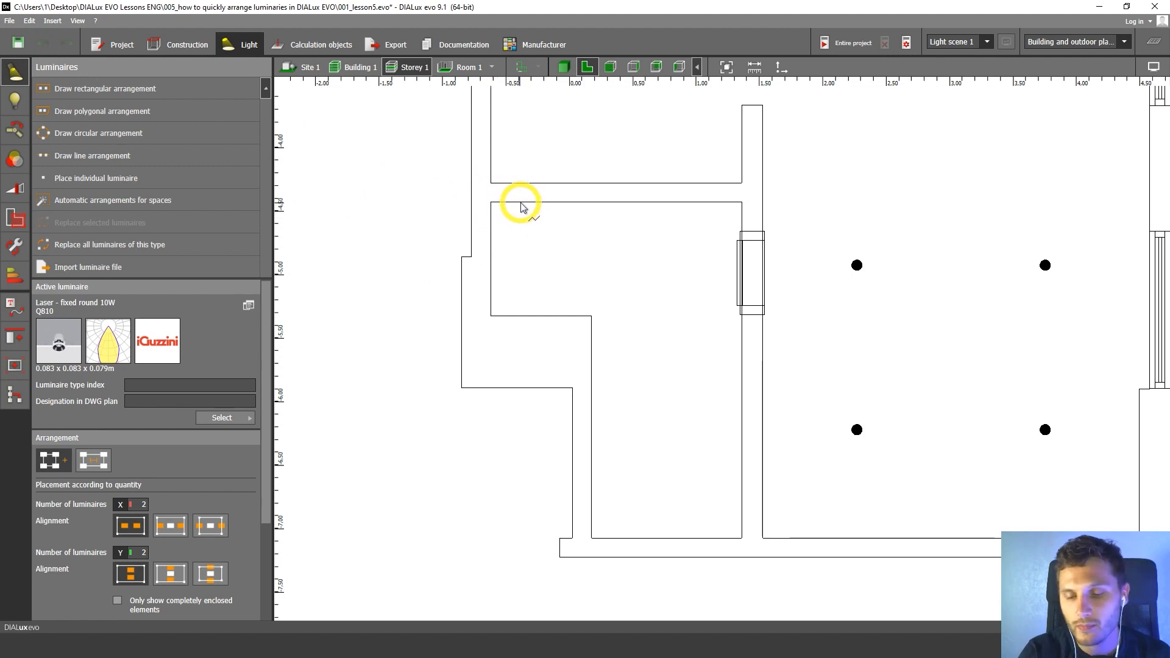
{"action": "key", "text": "Escape"}
{"action": "middle_click_drag", "start_coordinate": [566, 204], "coordinate": [561, 196]}
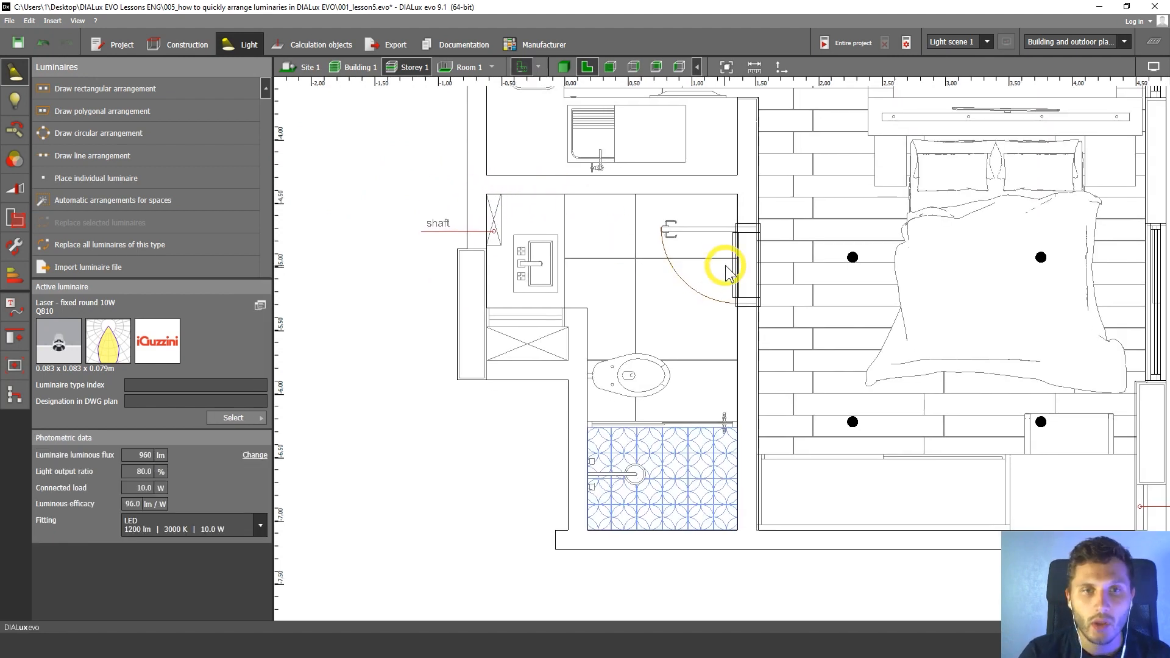
{"action": "middle_click_drag", "start_coordinate": [749, 259], "coordinate": [765, 257]}
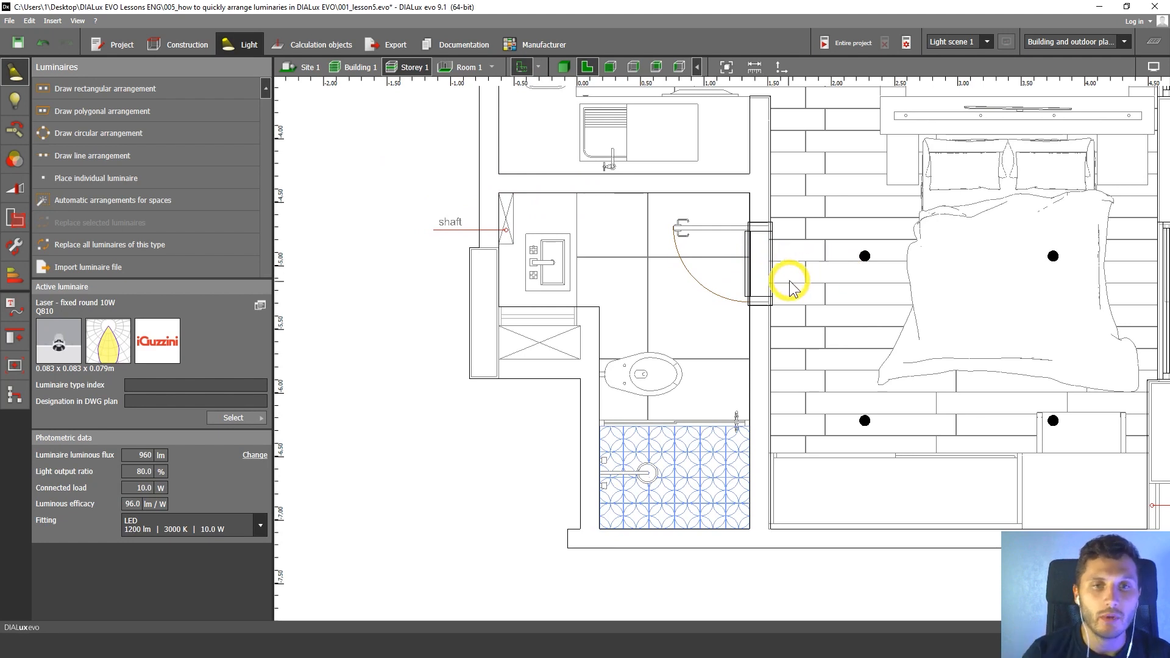
{"action": "middle_click_drag", "start_coordinate": [712, 272], "coordinate": [726, 266]}
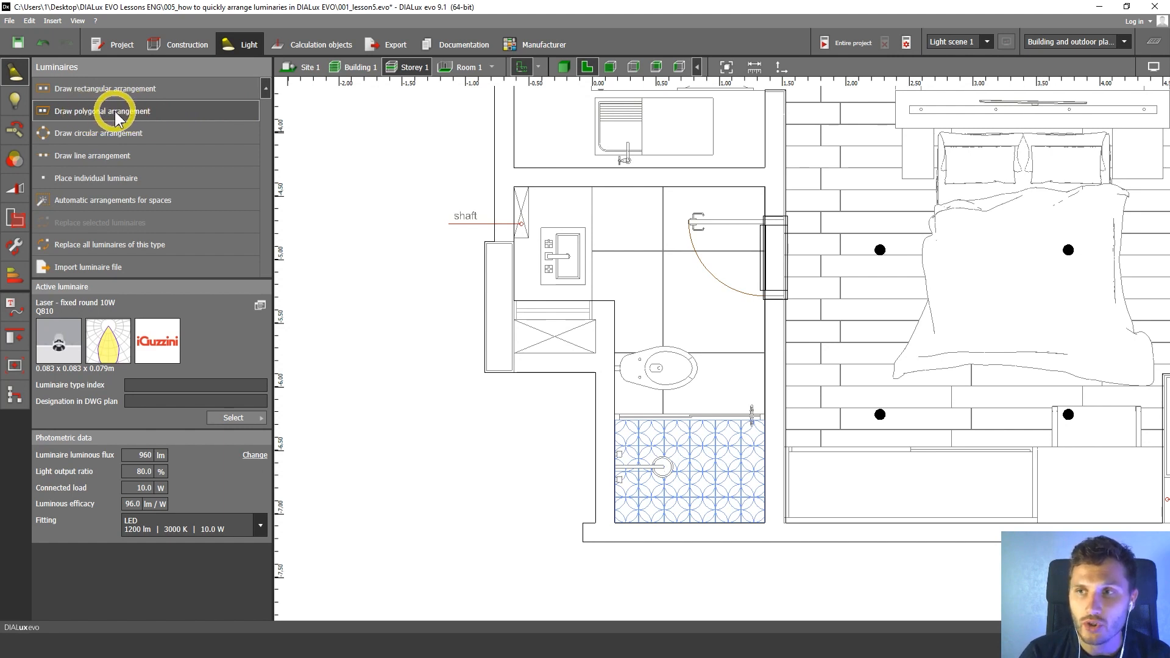
Hide the background plan and draw a polygonal luminaire arrangement about 1.98 by 2.65 m along the bathroom's inner wall corners.
{"action": "left_click", "coordinate": [186, 117]}
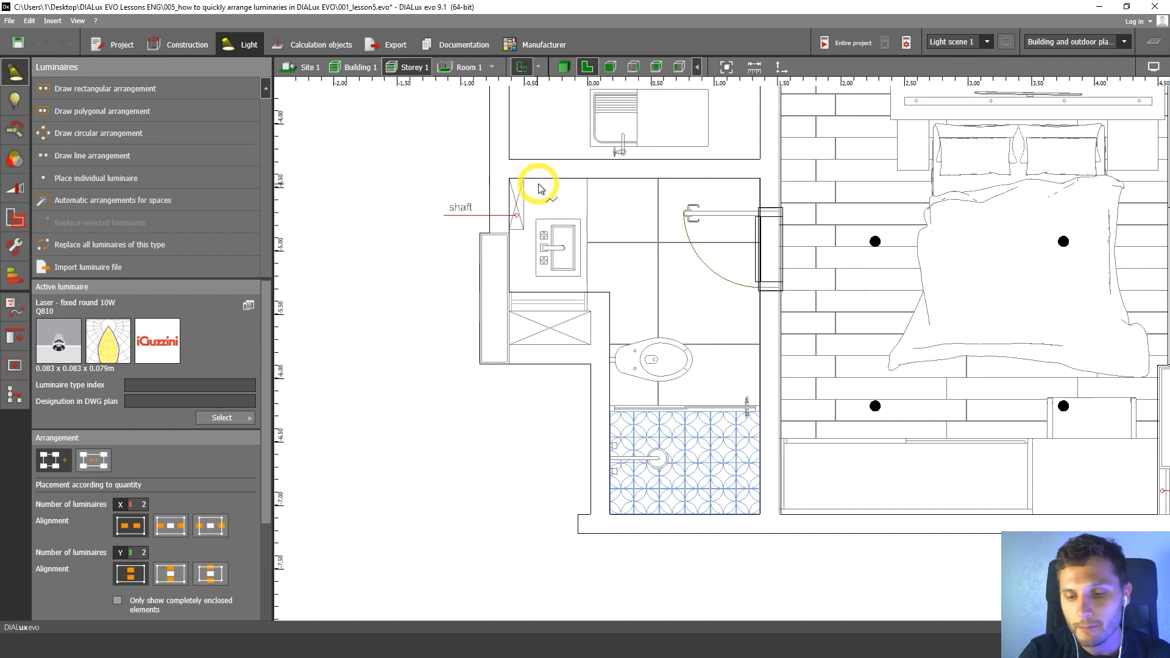
{"action": "key", "text": "ctrl+d"}
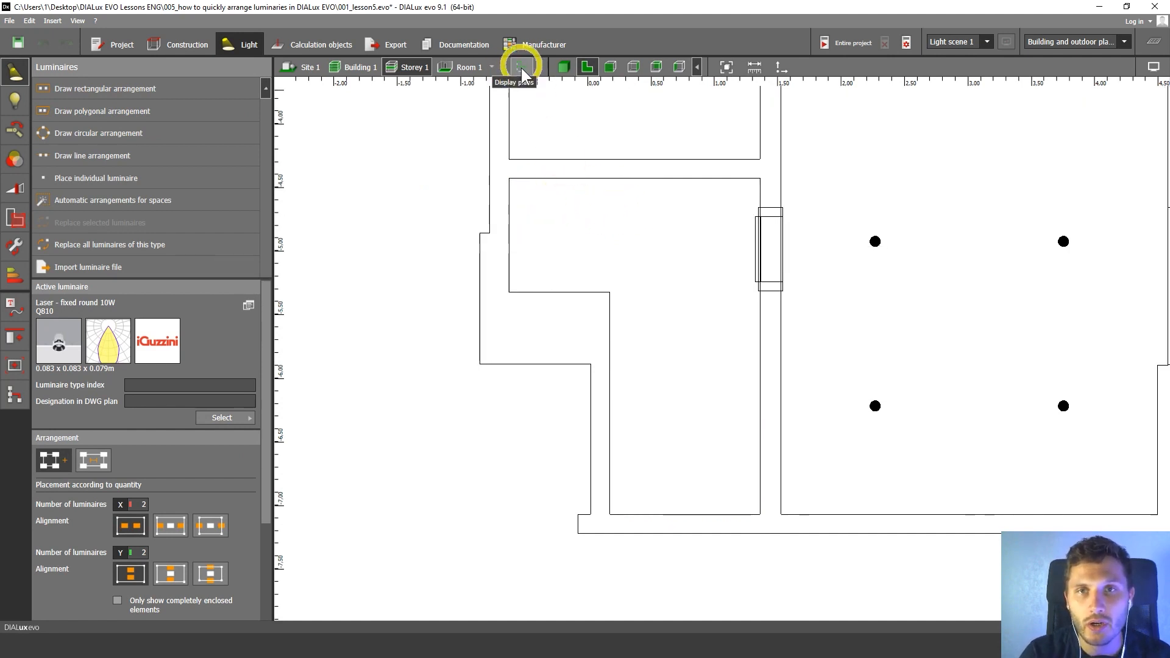
{"action": "middle_click_drag", "start_coordinate": [655, 252], "coordinate": [653, 232]}
{"action": "middle_click_drag", "start_coordinate": [592, 171], "coordinate": [644, 203]}
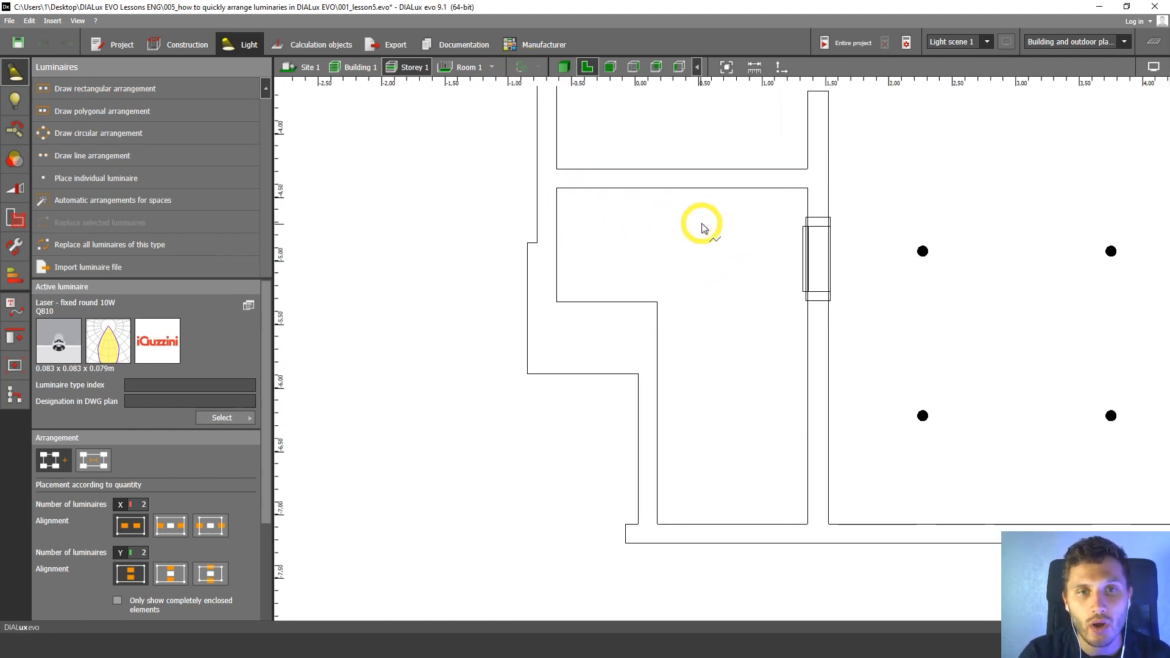
{"action": "middle_click_drag", "start_coordinate": [761, 242], "coordinate": [747, 213]}
{"action": "middle_click_drag", "start_coordinate": [630, 191], "coordinate": [613, 206]}
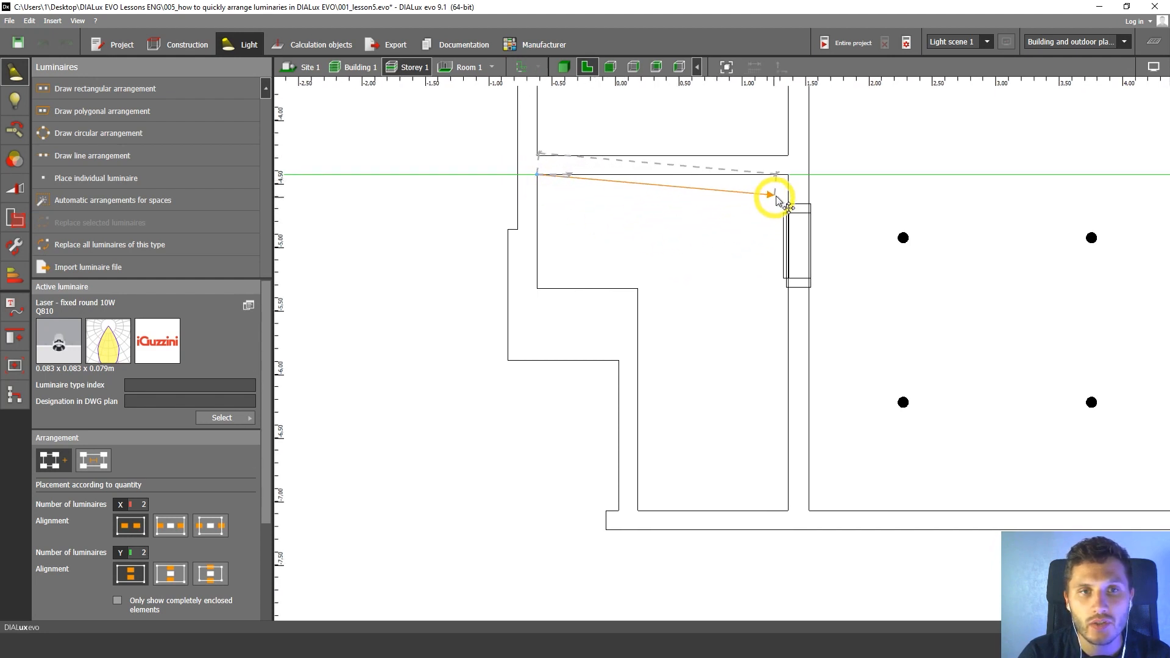
{"action": "left_click", "coordinate": [788, 176]}
{"action": "left_click", "coordinate": [789, 515]}
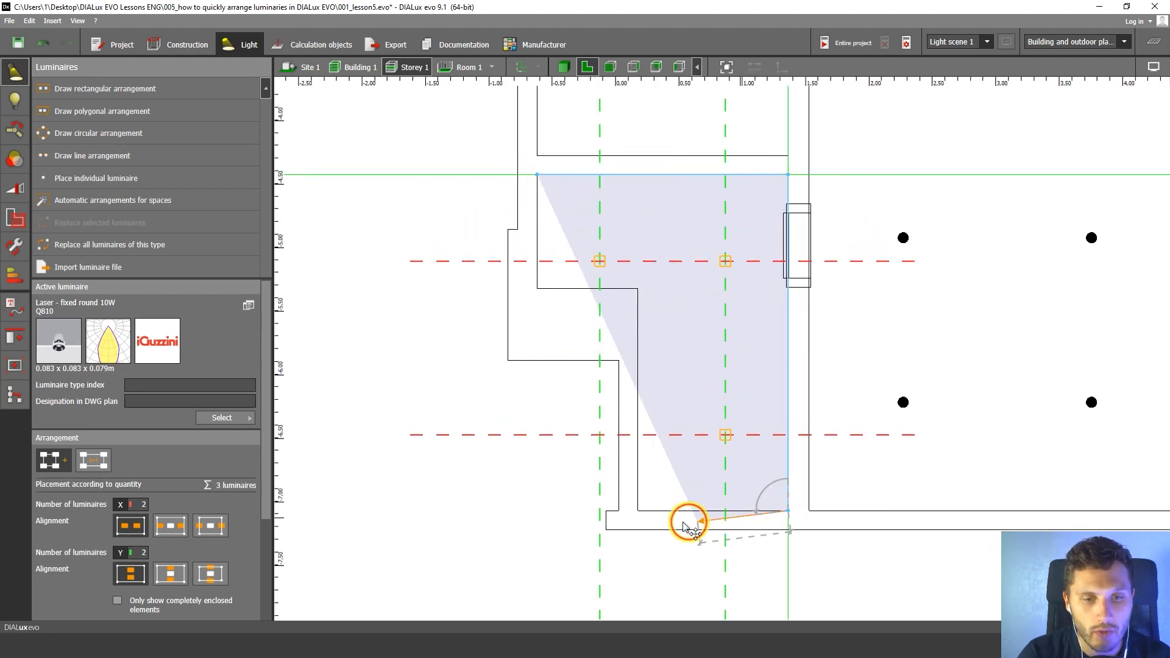
{"action": "left_click", "coordinate": [637, 511]}
{"action": "left_click", "coordinate": [638, 289]}
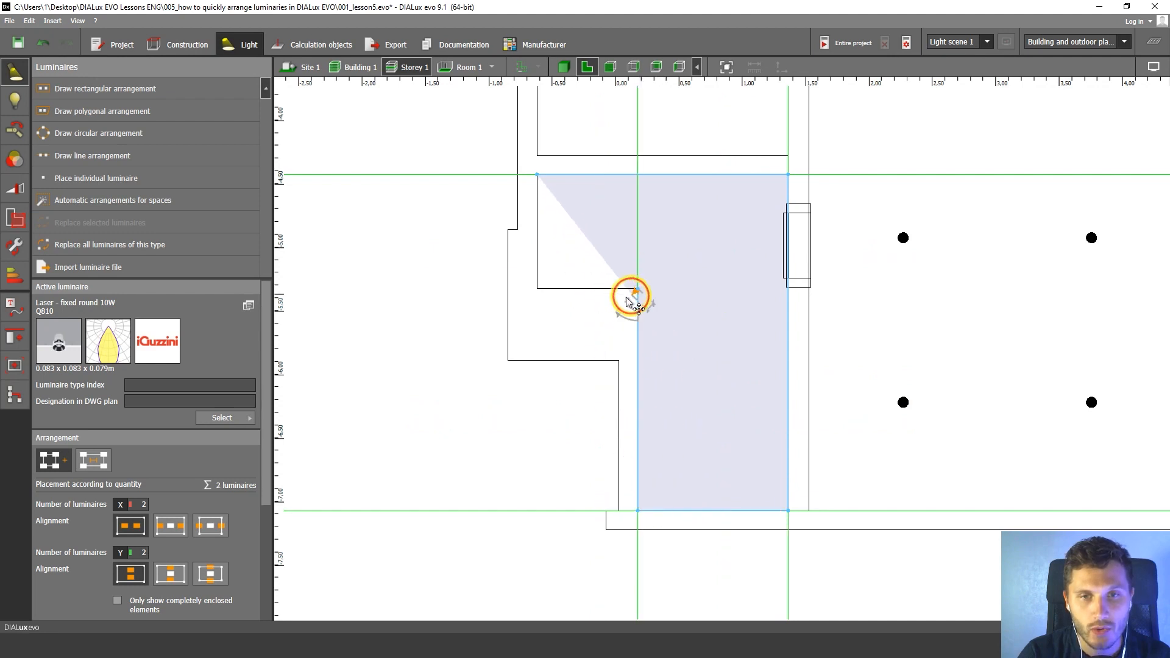
{"action": "left_click", "coordinate": [537, 288]}
{"action": "left_click", "coordinate": [538, 175]}
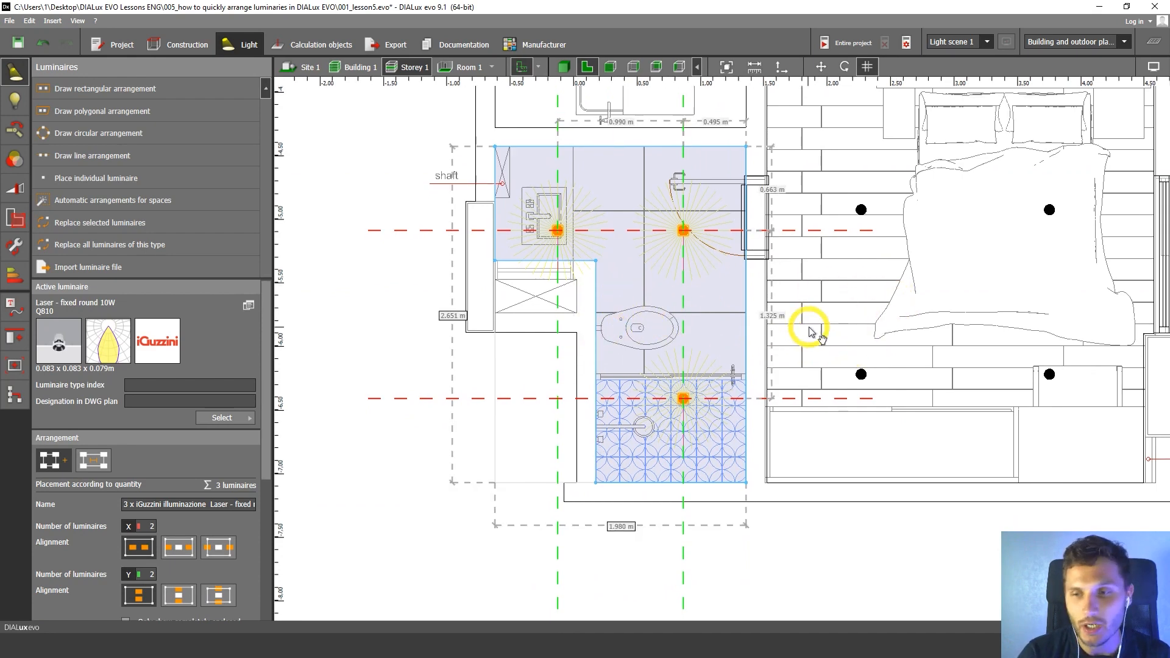
Set the bathroom arrangement's number of luminaires in Y to 3 and deselect it.
{"action": "left_click_drag", "start_coordinate": [267, 338], "coordinate": [261, 465]}
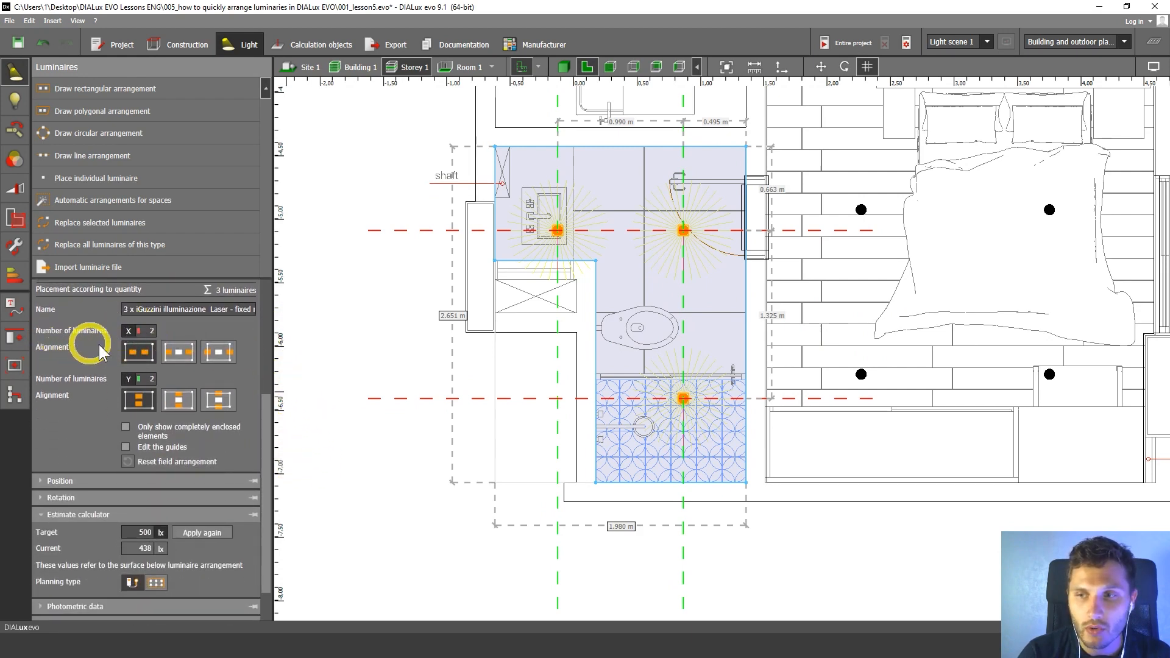
{"action": "middle_click_drag", "start_coordinate": [475, 392], "coordinate": [440, 413]}
{"action": "left_click", "coordinate": [153, 379]}
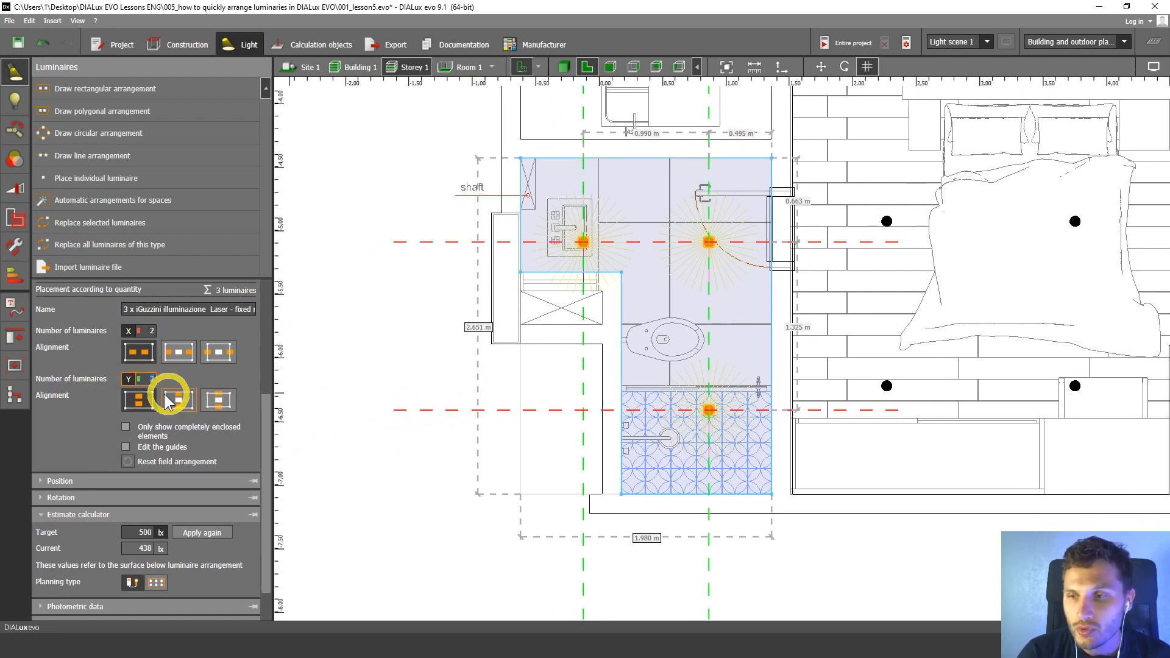
{"action": "type", "text": "3"}
{"action": "middle_click_drag", "start_coordinate": [666, 410], "coordinate": [649, 419]}
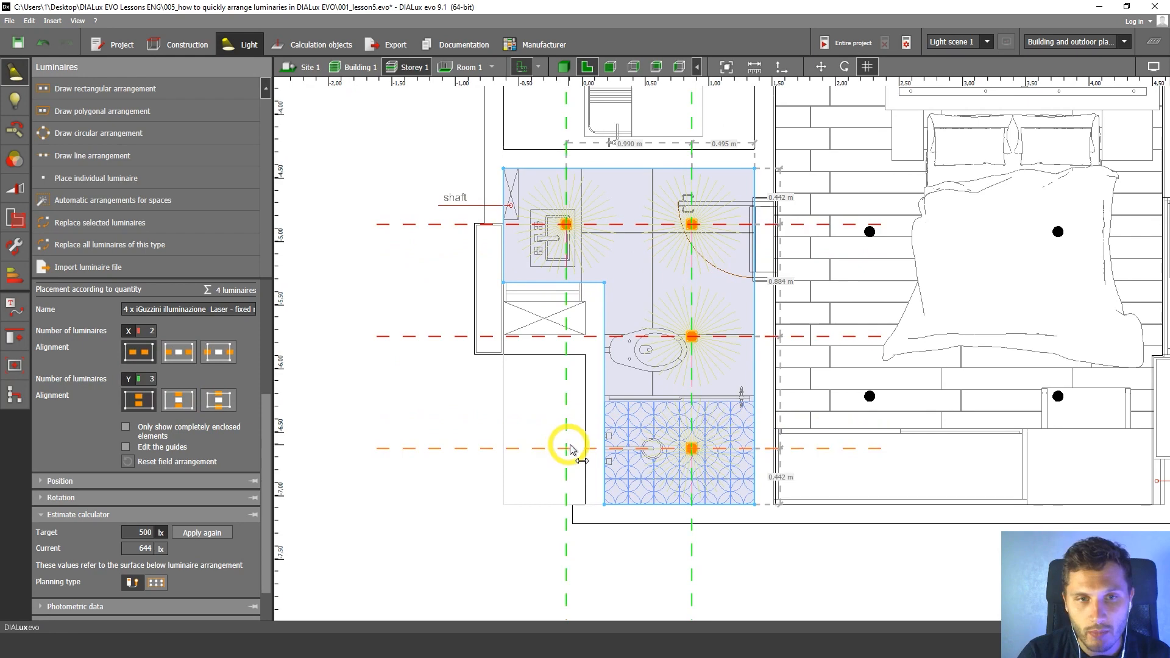
{"action": "left_click", "coordinate": [804, 450]}
Delete the single luminaire above the bathroom's shower area.
{"action": "middle_click_drag", "start_coordinate": [760, 455], "coordinate": [736, 423]}
{"action": "left_click_drag", "start_coordinate": [645, 397], "coordinate": [734, 464]}
{"action": "scroll", "coordinate": [668, 434], "scroll_direction": "up", "scroll_amount": 2}
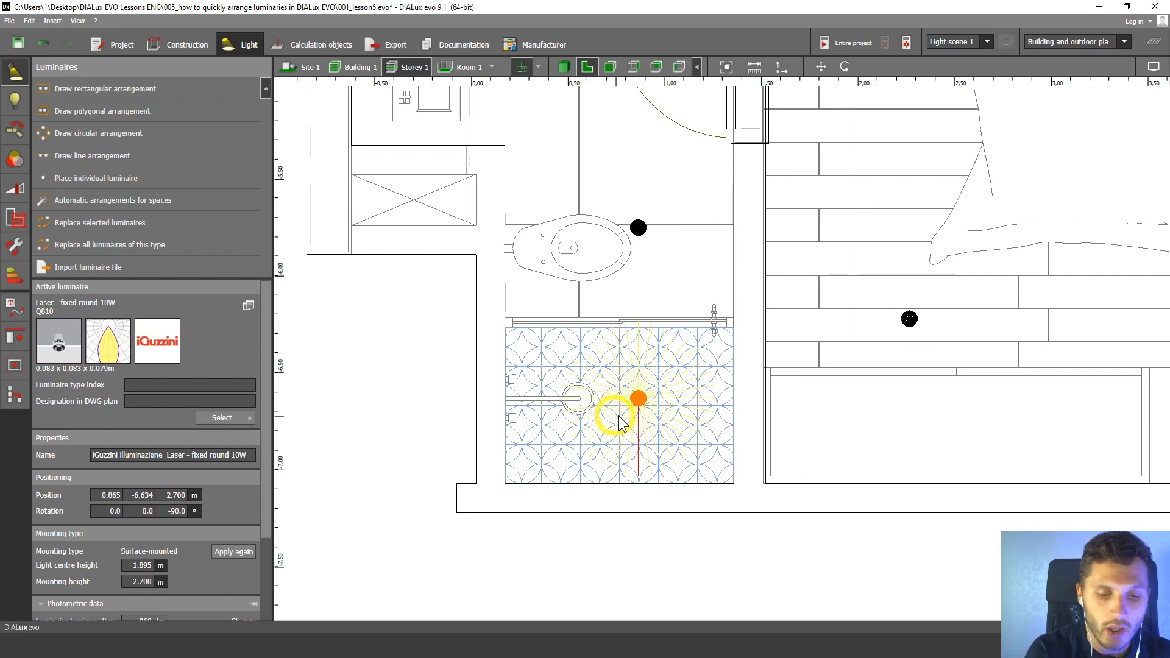
{"action": "key", "text": "Delete"}
{"action": "scroll", "coordinate": [676, 397], "scroll_direction": "down", "scroll_amount": 10}
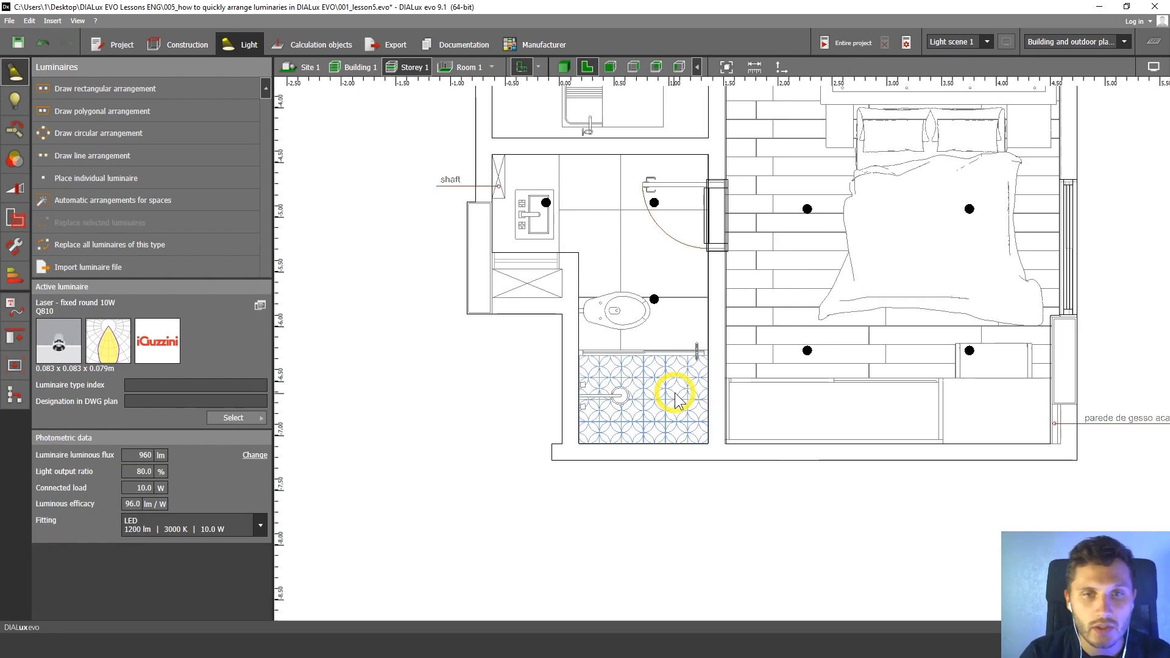
Bring the whole apartment into view and calculate the lighting of the entire project.
{"action": "middle_click_drag", "start_coordinate": [647, 418], "coordinate": [546, 503]}
{"action": "scroll", "coordinate": [478, 391], "scroll_direction": "up", "scroll_amount": 1}
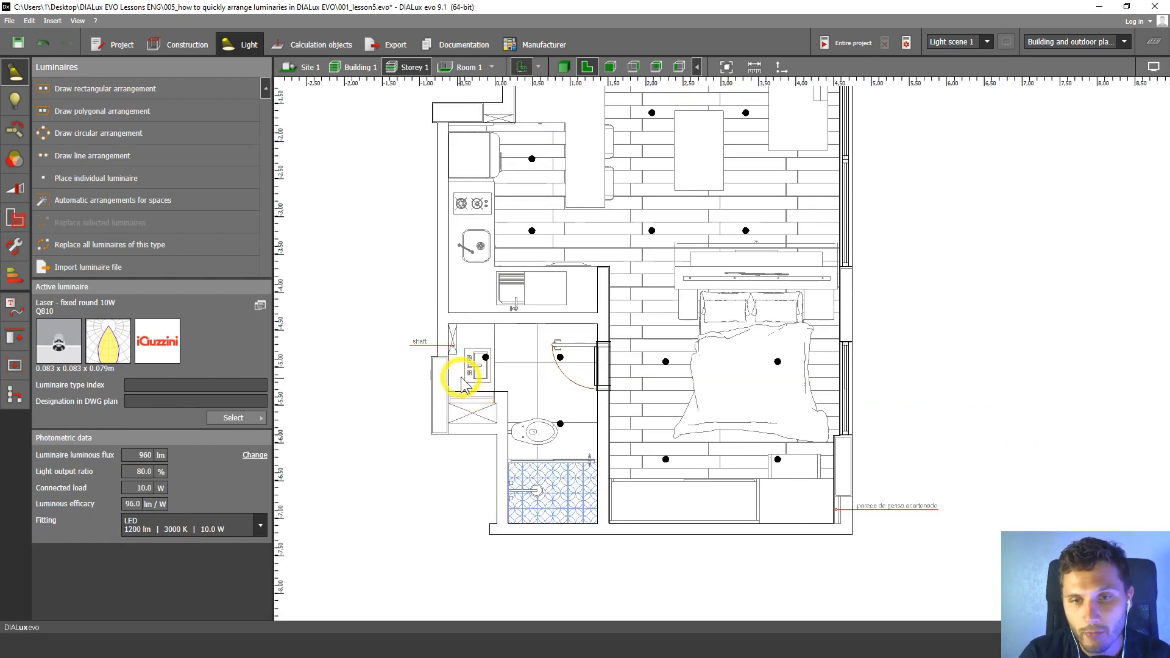
{"action": "middle_click_drag", "start_coordinate": [463, 373], "coordinate": [508, 355]}
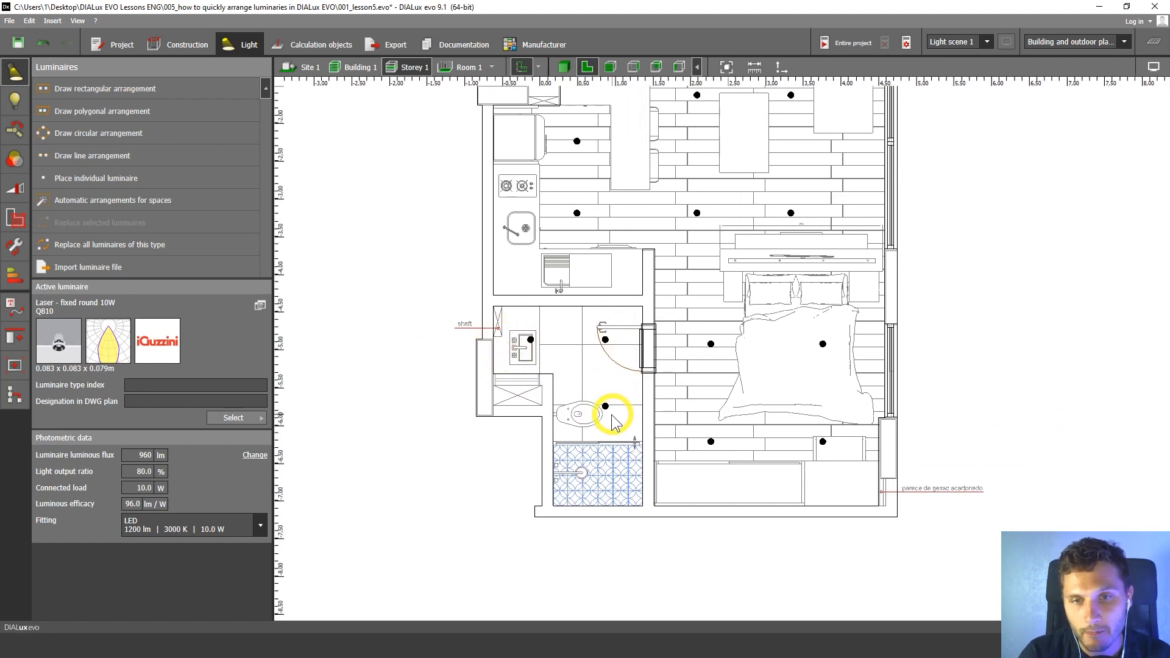
{"action": "scroll", "coordinate": [659, 418], "scroll_direction": "down", "scroll_amount": 3}
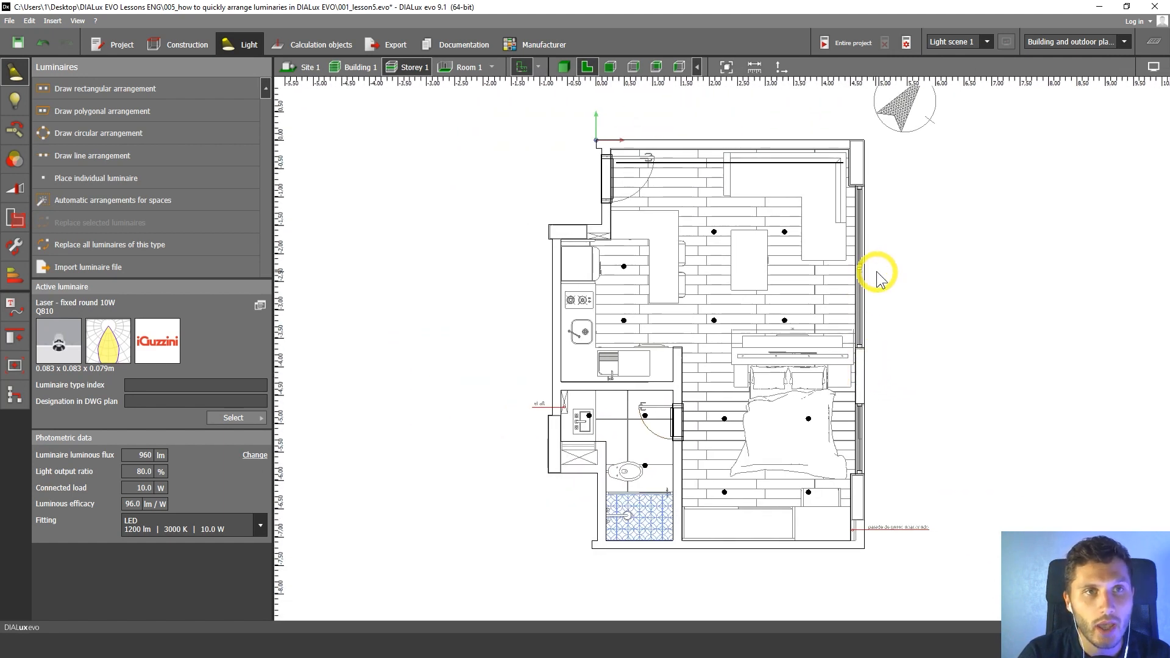
{"action": "middle_click_drag", "start_coordinate": [890, 272], "coordinate": [859, 286]}
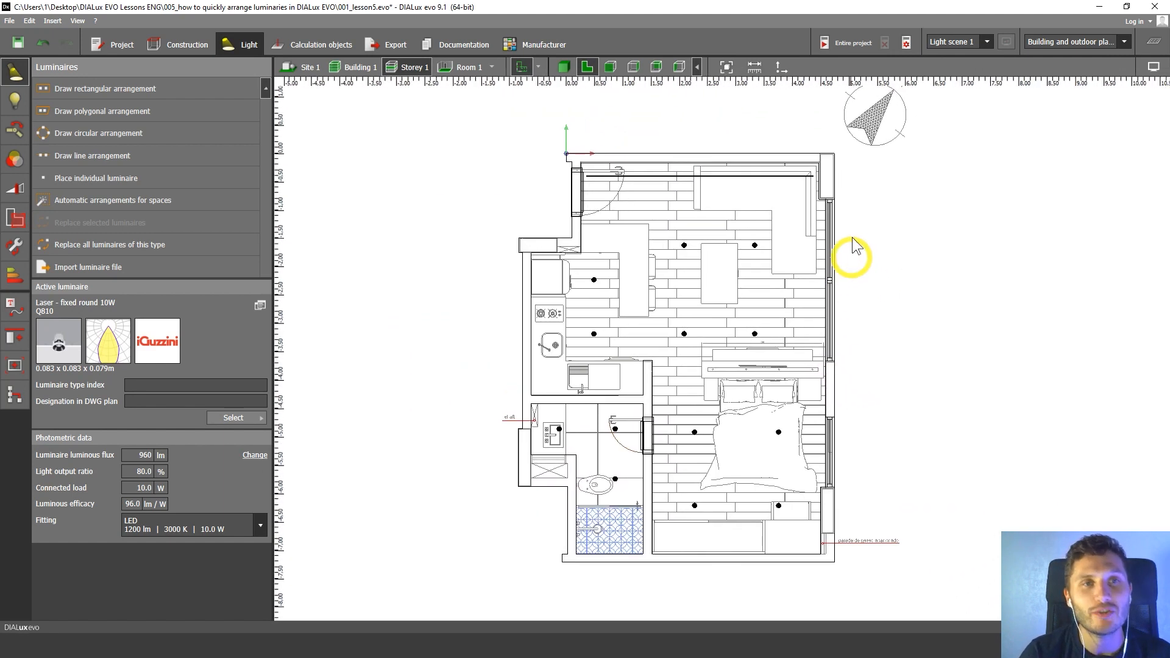
{"action": "left_click", "coordinate": [842, 44]}
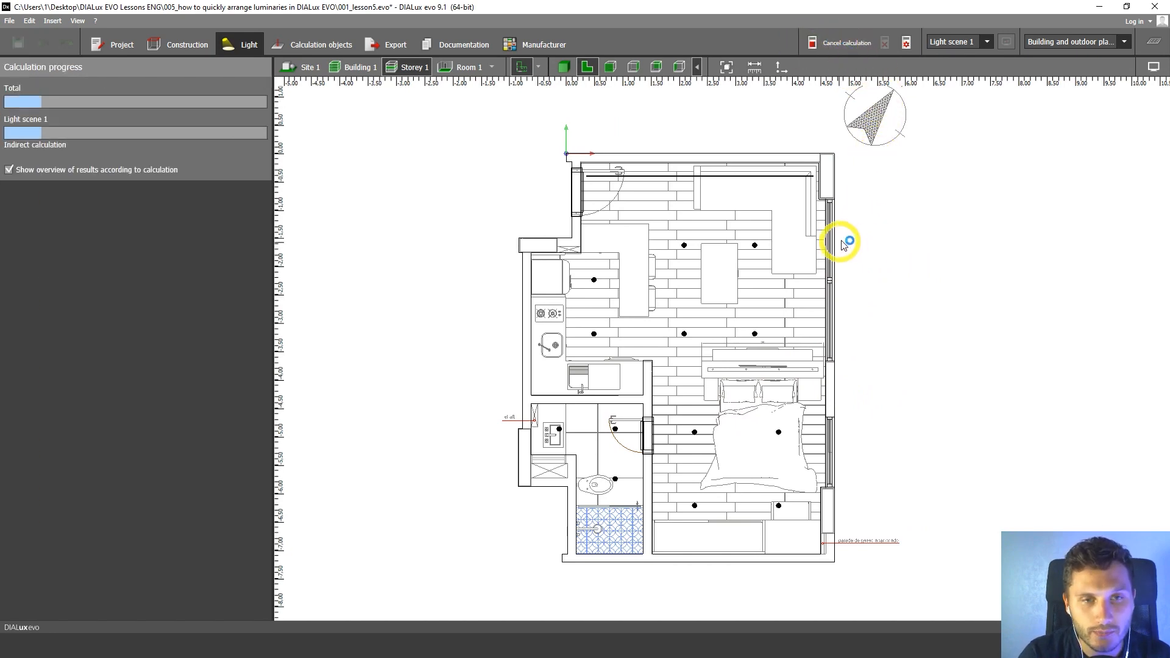
{"action": "middle_click_drag", "start_coordinate": [844, 244], "coordinate": [875, 217]}
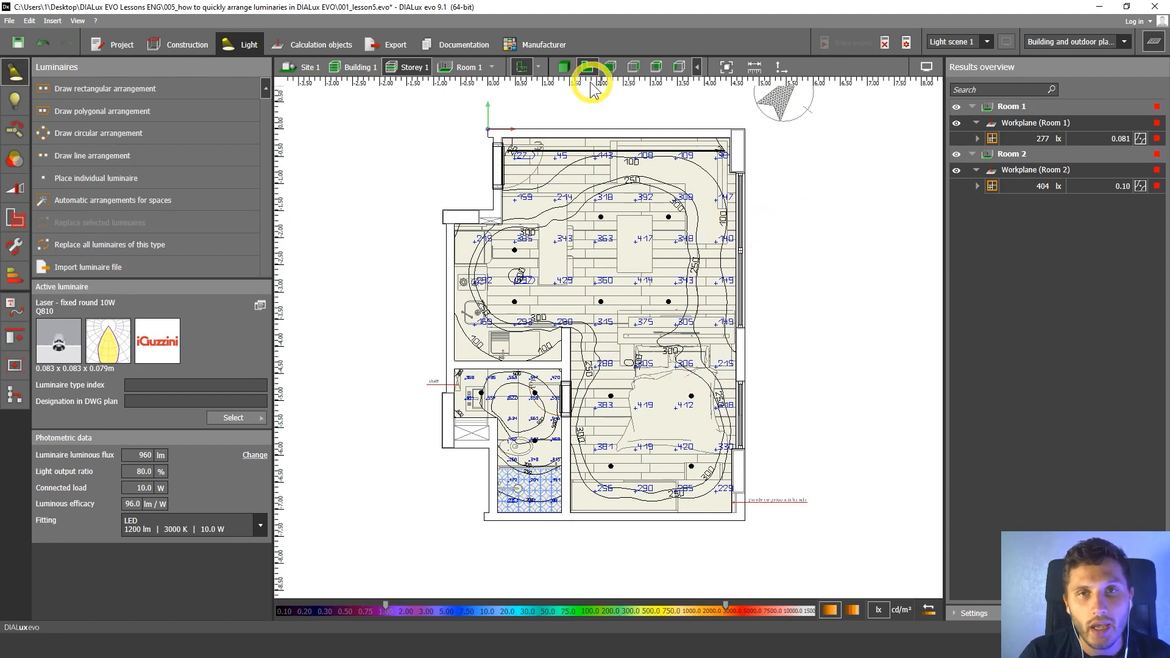
Switch to the 3D view and examine the calculated illuminance on the apartment's workplanes from several angles.
{"action": "left_click", "coordinate": [564, 64]}
{"action": "left_click_drag", "start_coordinate": [711, 222], "coordinate": [549, 301]}
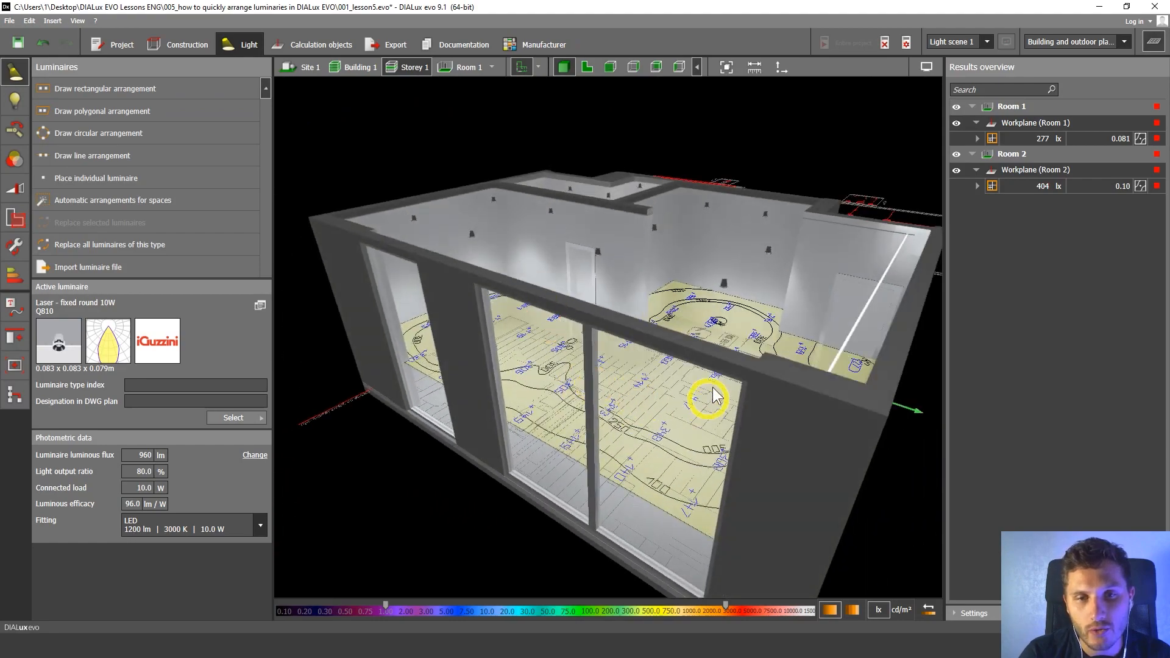
{"action": "left_click_drag", "start_coordinate": [705, 397], "coordinate": [739, 371]}
{"action": "left_click_drag", "start_coordinate": [611, 356], "coordinate": [667, 317]}
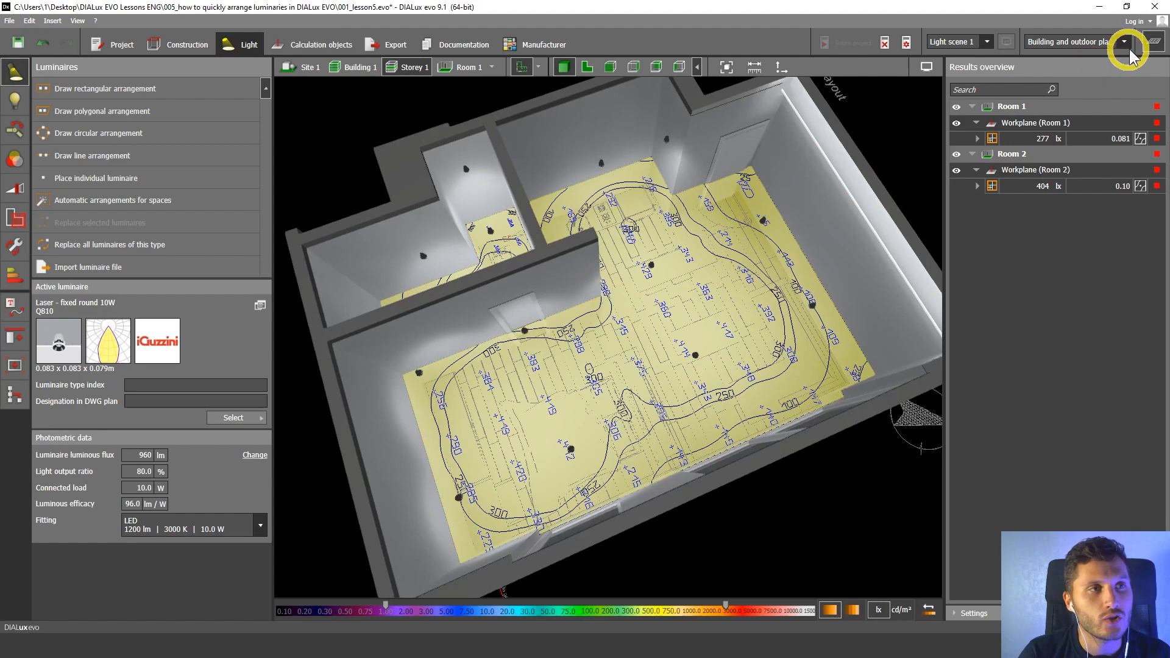
Hide the results overview and examine the lit rooms and ceiling luminaires from inside and above.
{"action": "left_click", "coordinate": [1152, 42]}
{"action": "left_click", "coordinate": [1154, 43]}
{"action": "left_click", "coordinate": [1151, 44]}
{"action": "left_click_drag", "start_coordinate": [1006, 292], "coordinate": [527, 225]}
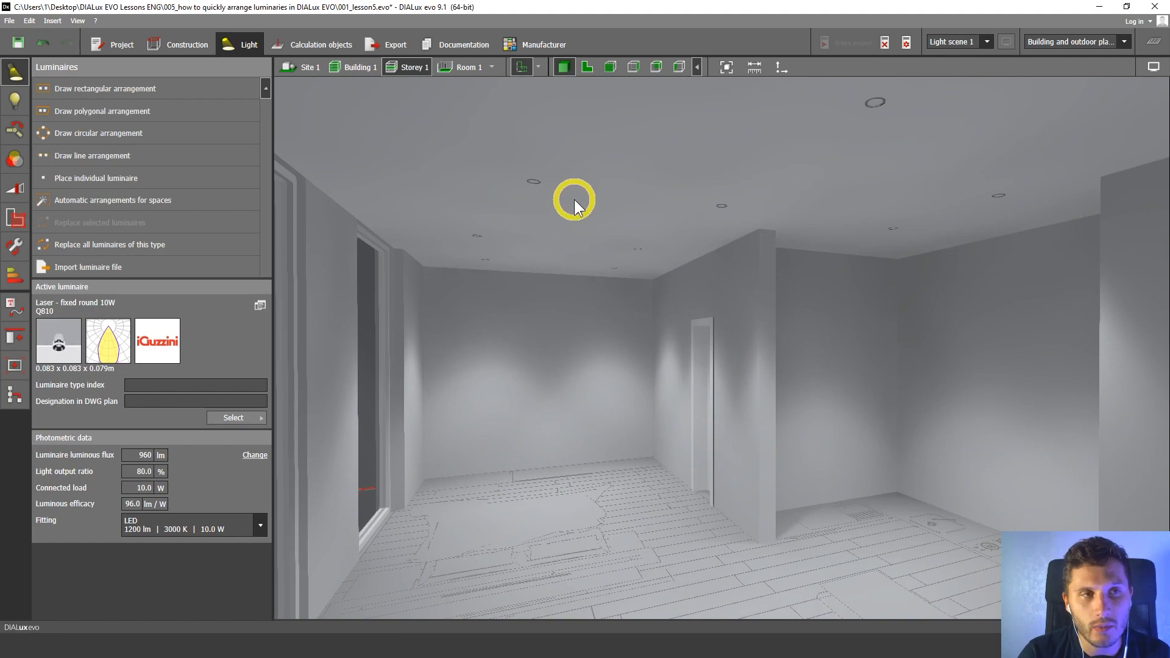
{"action": "left_click_drag", "start_coordinate": [557, 198], "coordinate": [713, 324]}
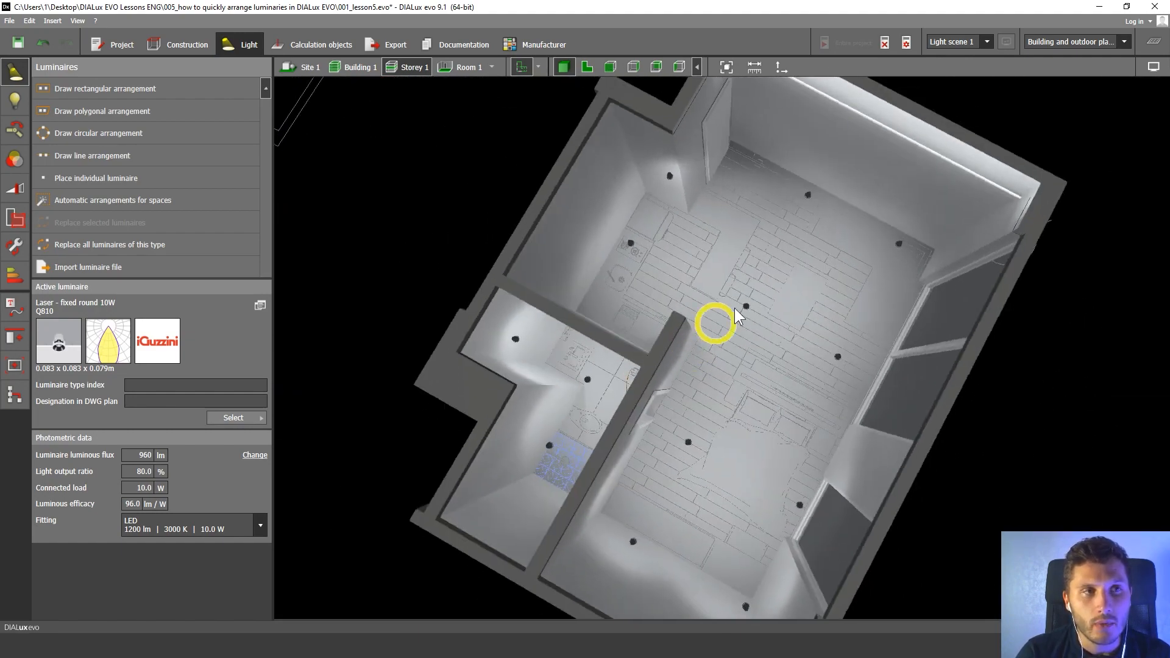
Show the results overview and highlight the average perpendicular illuminance of the Room 1 and Room 2 workplanes in 3D.
{"action": "left_click", "coordinate": [1155, 47]}
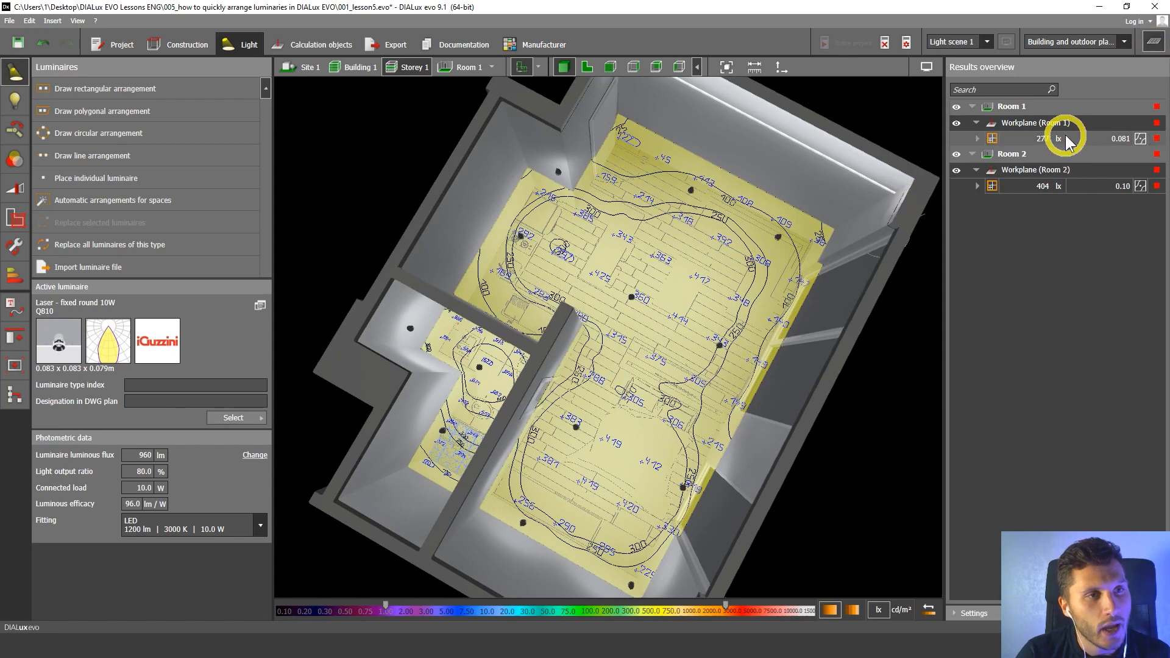
{"action": "left_click", "coordinate": [1041, 140]}
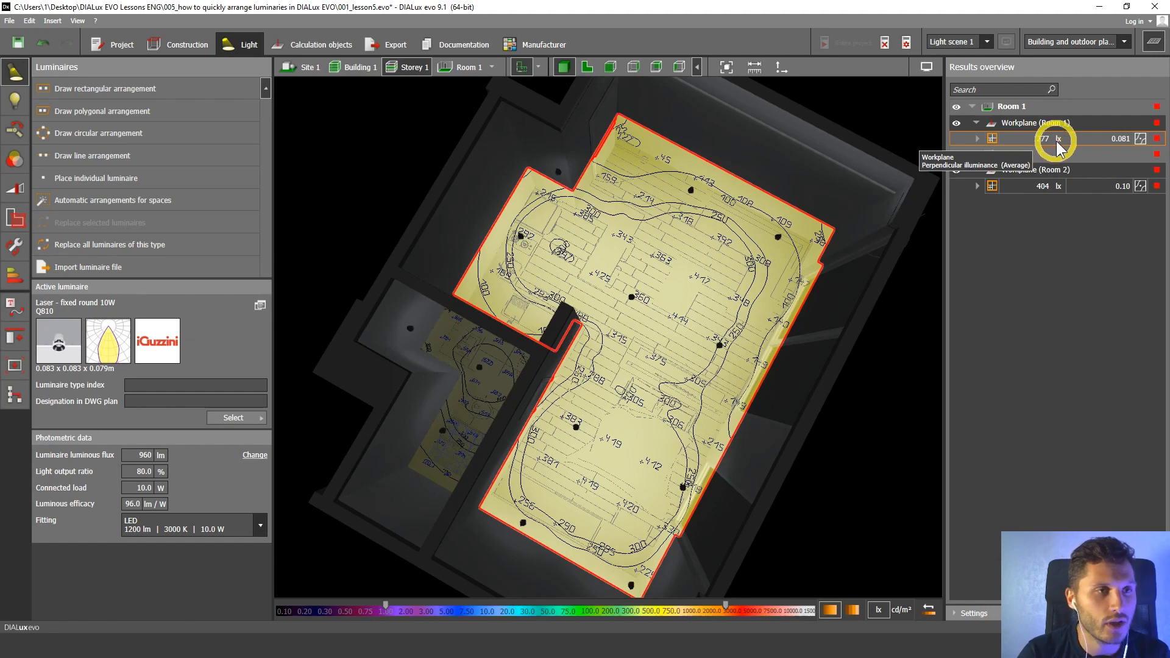
{"action": "left_click", "coordinate": [1047, 191]}
{"action": "left_click_drag", "start_coordinate": [846, 324], "coordinate": [893, 275]}
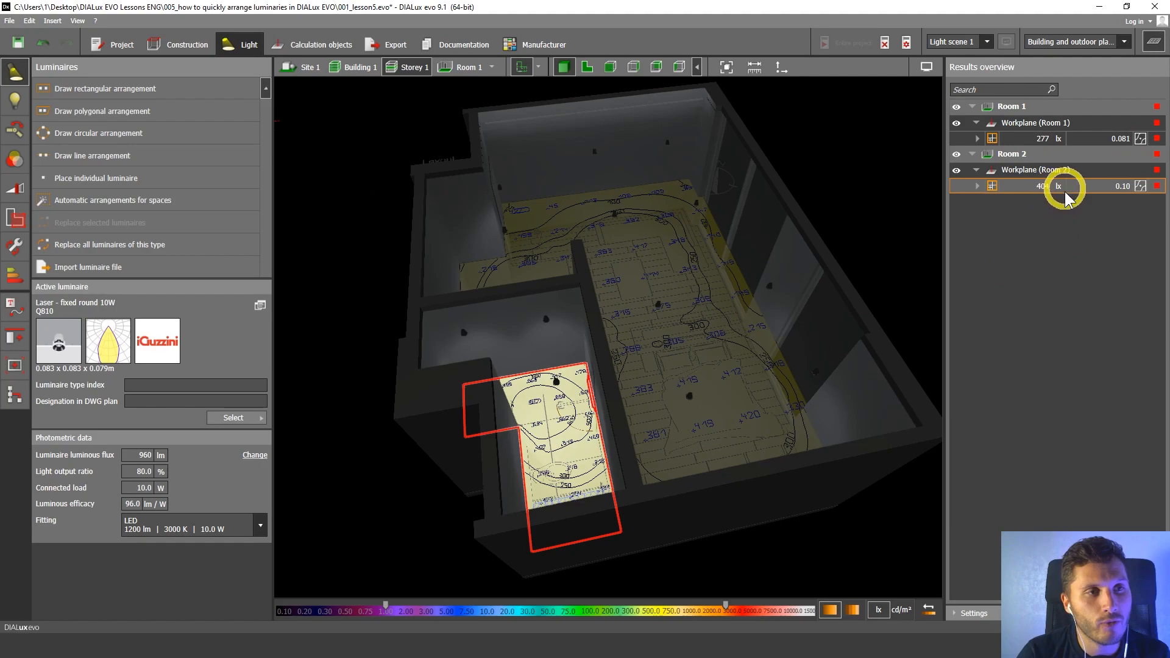
{"action": "right_click_drag", "start_coordinate": [727, 298], "coordinate": [845, 178]}
{"action": "left_click", "coordinate": [469, 177]}
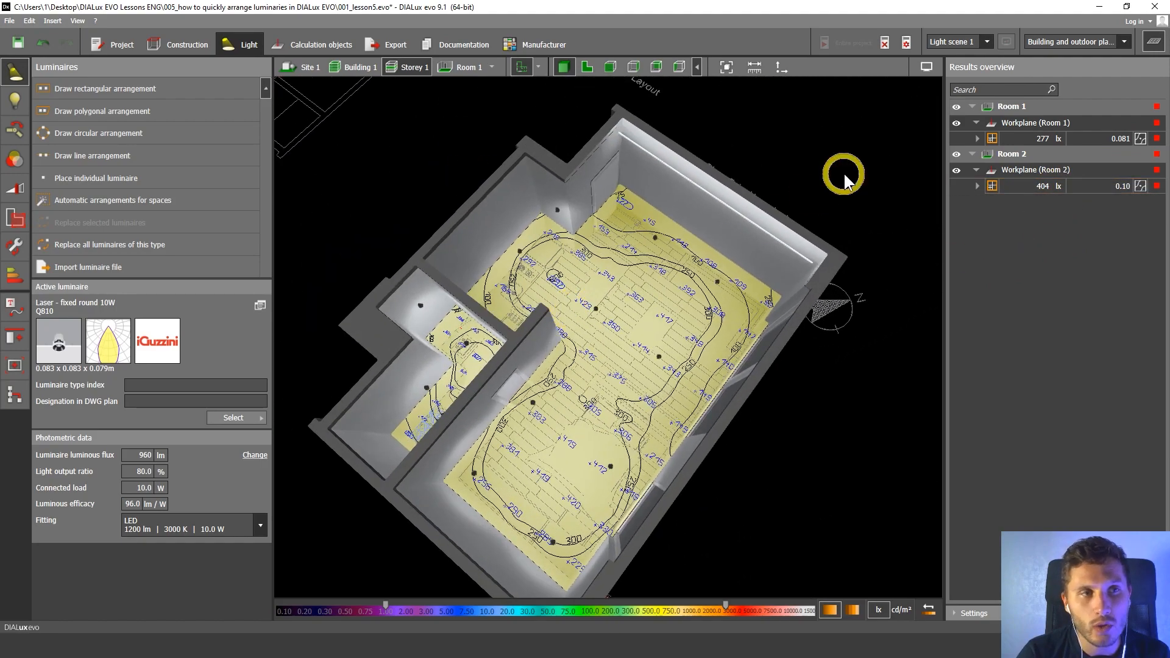
Hide the calculation results and move inside the apartment model for a closer look at the lighting.
{"action": "left_click", "coordinate": [1154, 43]}
{"action": "right_click_drag", "start_coordinate": [949, 261], "coordinate": [731, 321]}
{"action": "scroll", "coordinate": [799, 361], "scroll_direction": "up", "scroll_amount": 8}
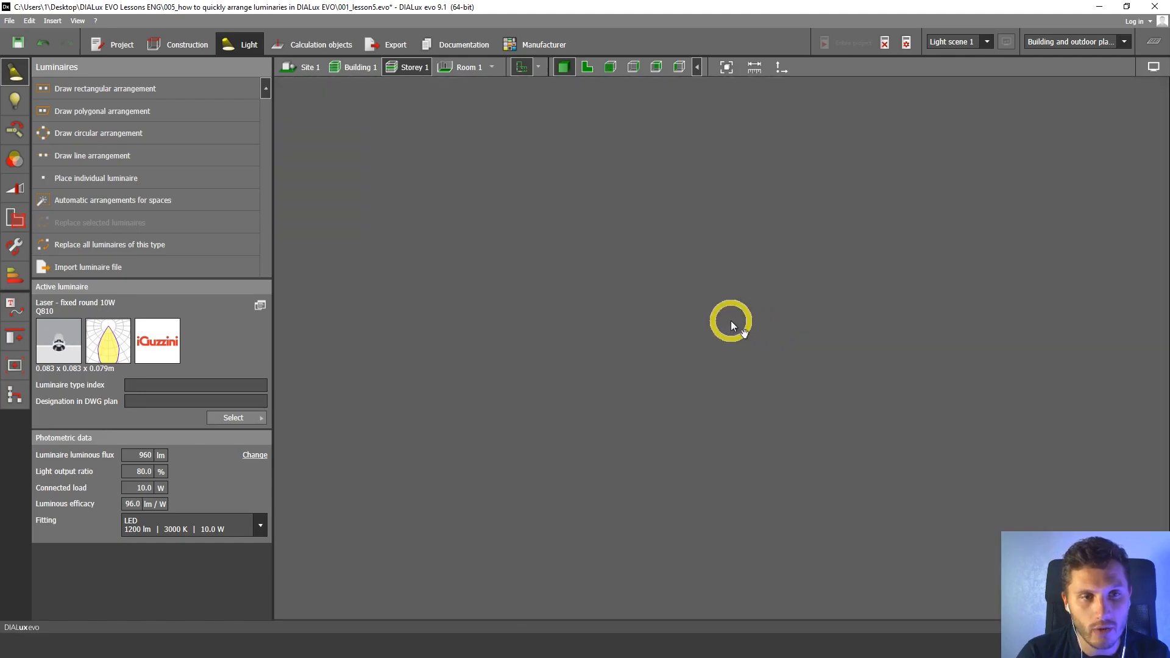